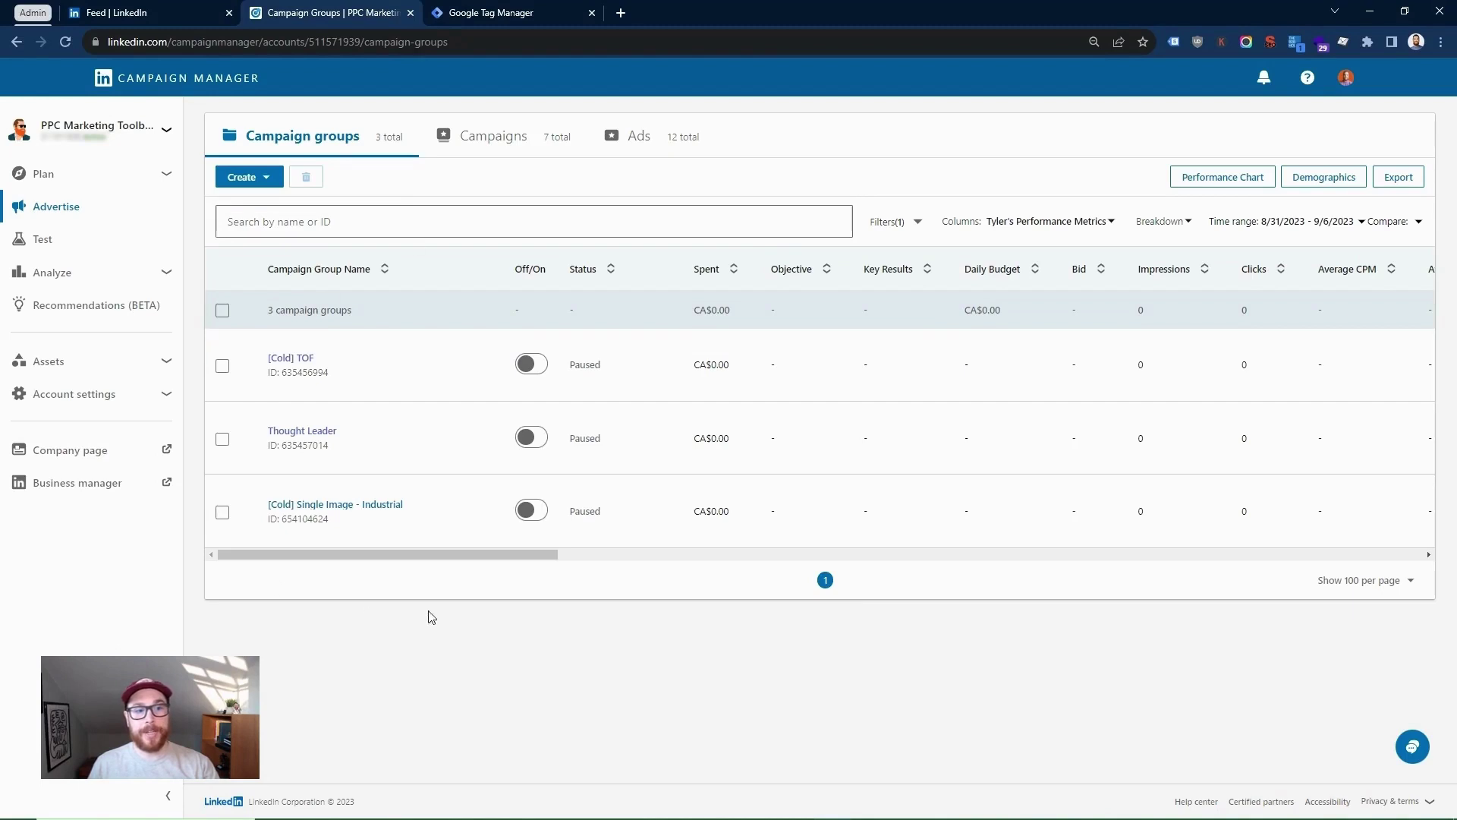
Open the Insight Tag setup in LinkedIn Campaign Manager, expand the tag manager installation option and copy the partner ID.
{"action": "left_click", "coordinate": [498, 9]}
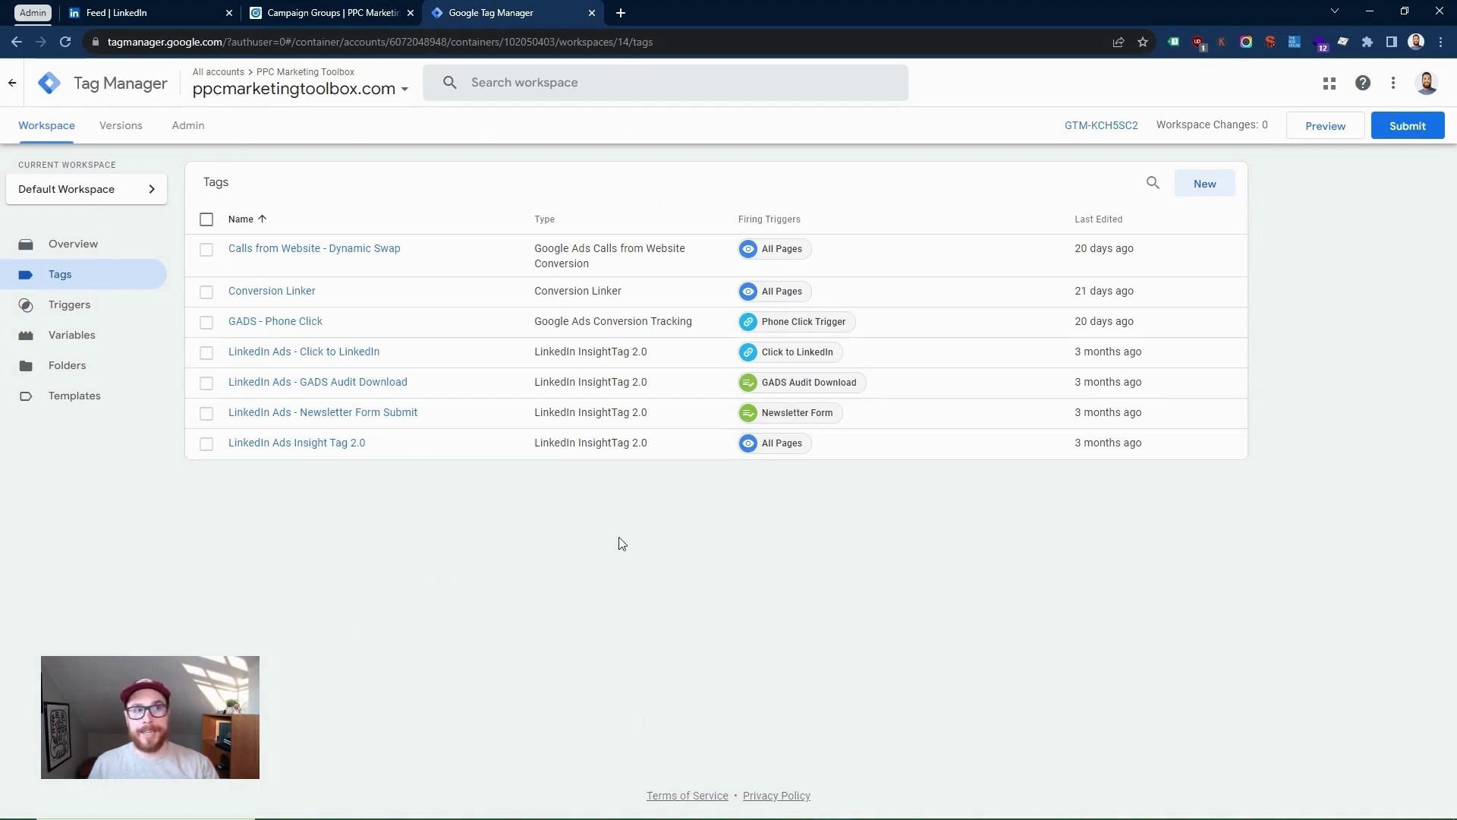
{"action": "left_click", "coordinate": [382, 9]}
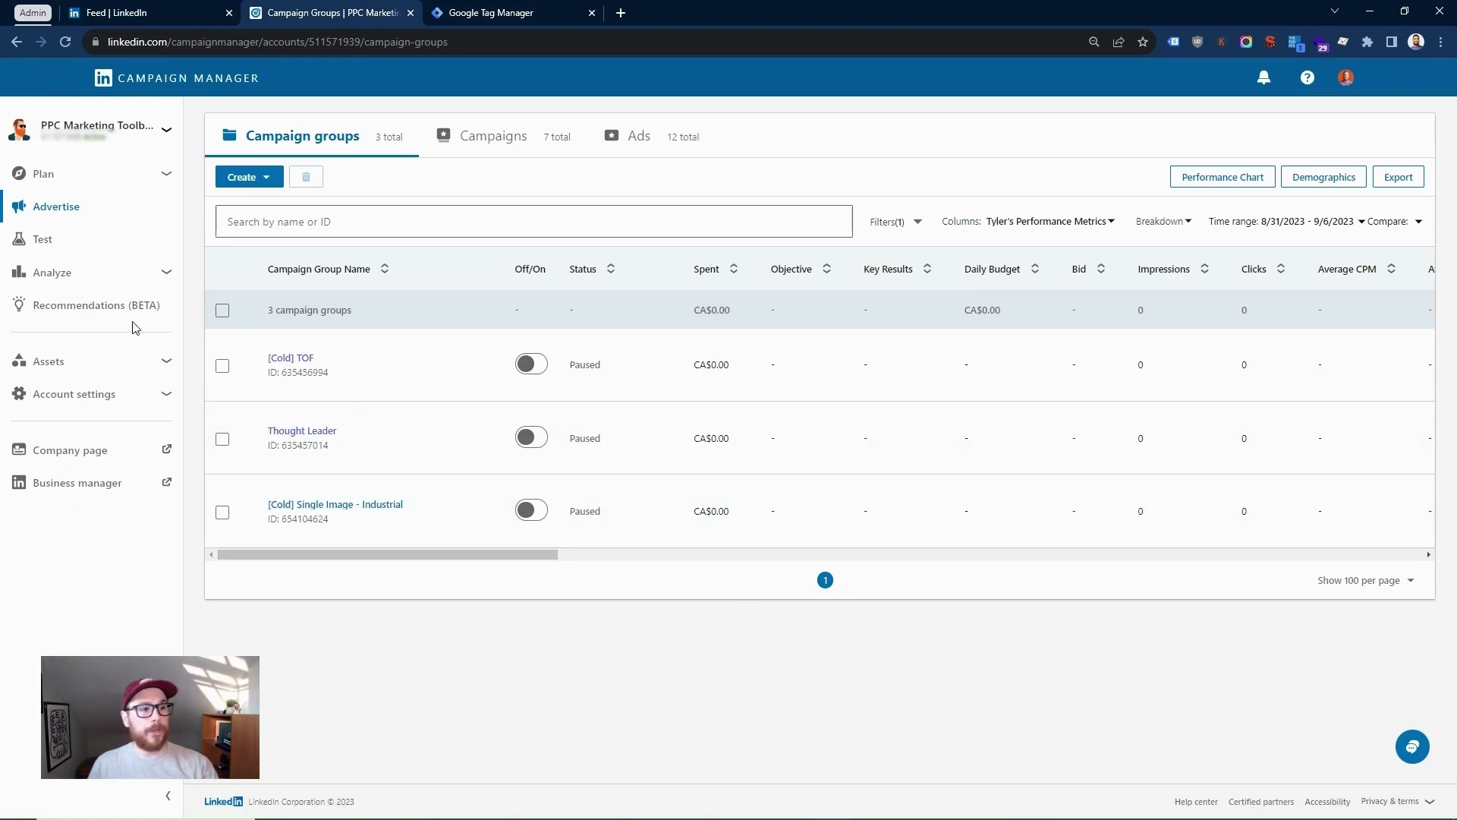
{"action": "left_click", "coordinate": [132, 275]}
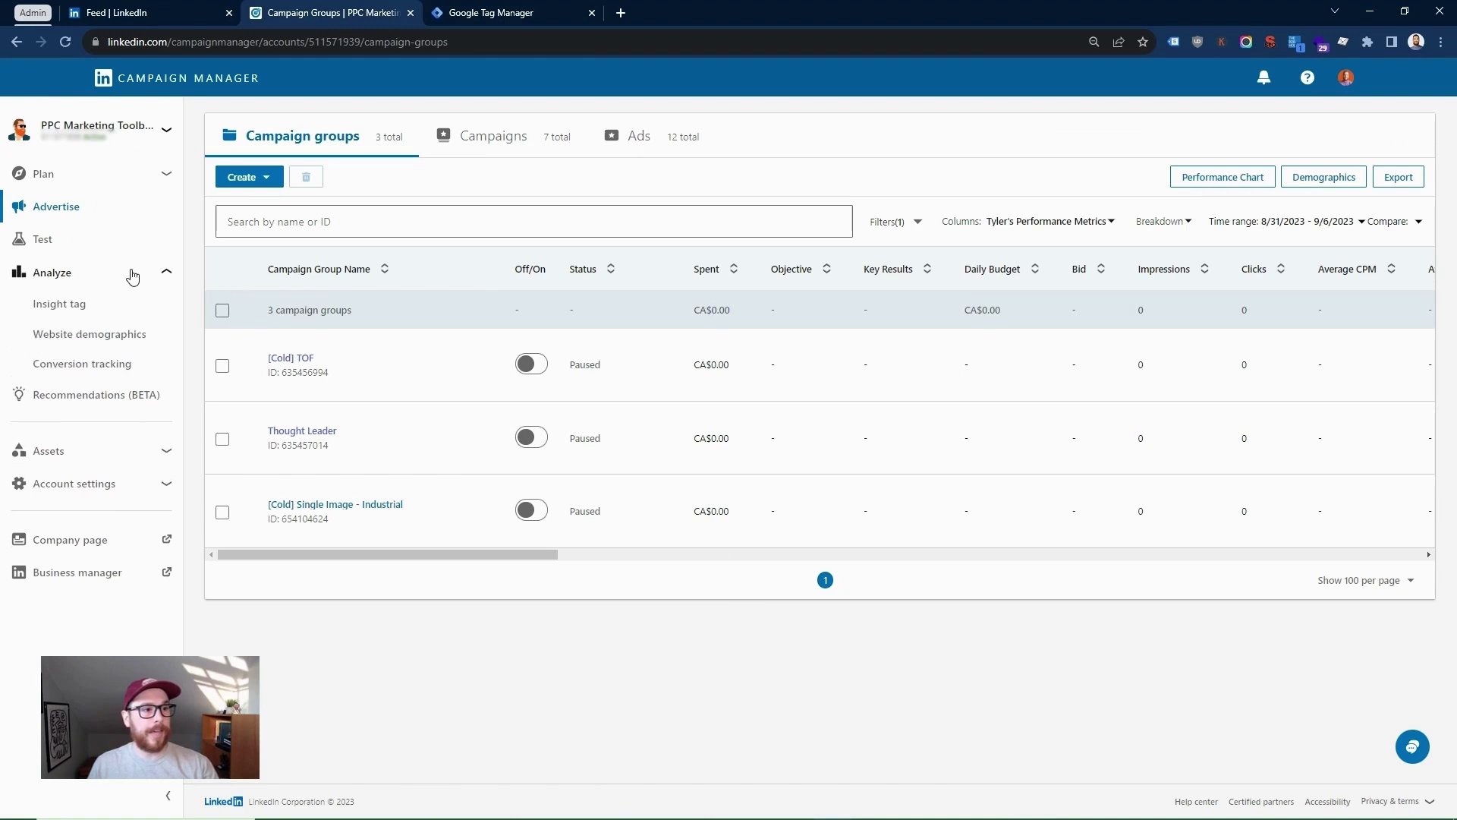
{"action": "left_click", "coordinate": [71, 311]}
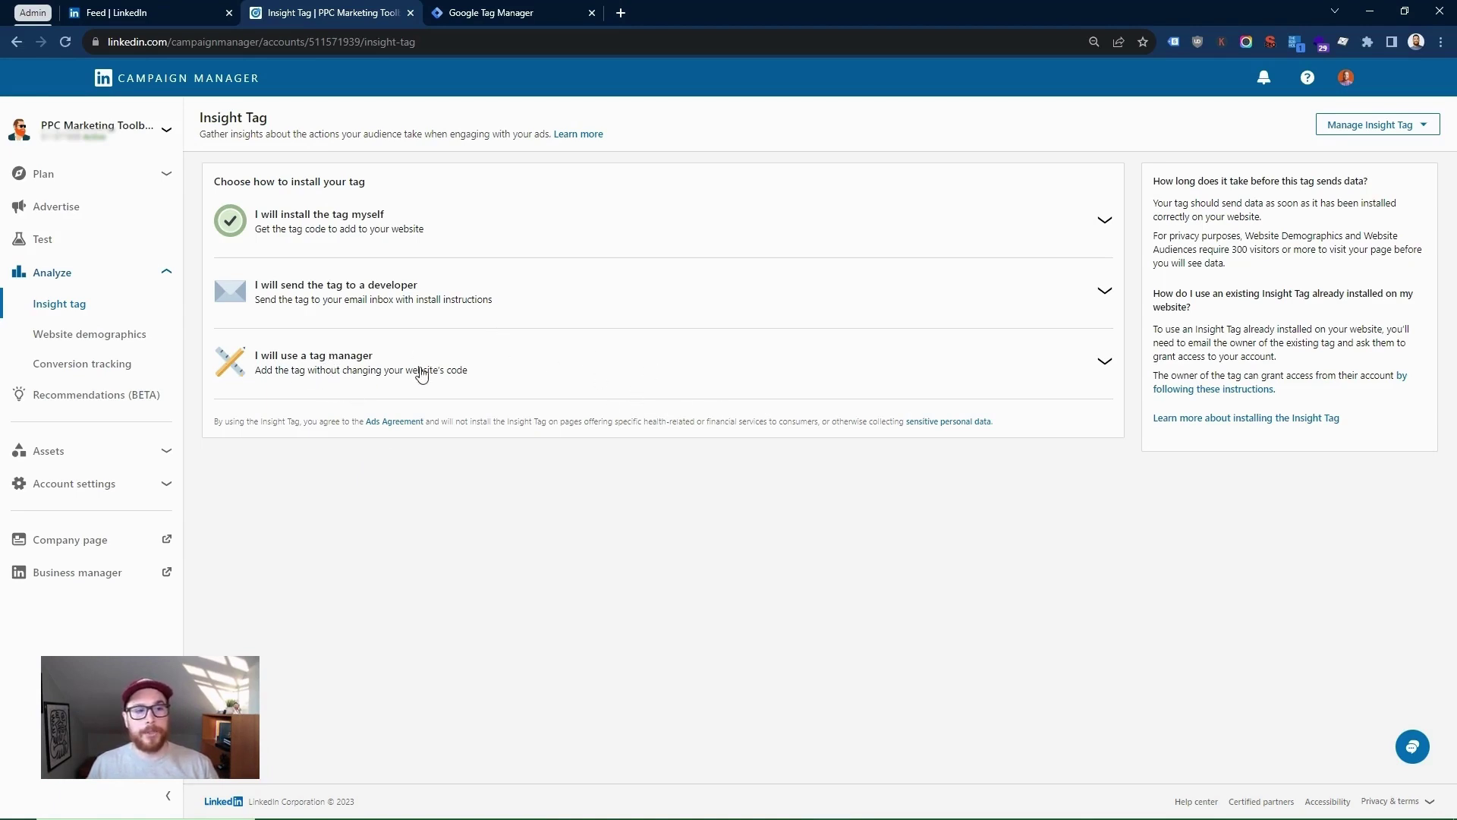
{"action": "left_click", "coordinate": [343, 382]}
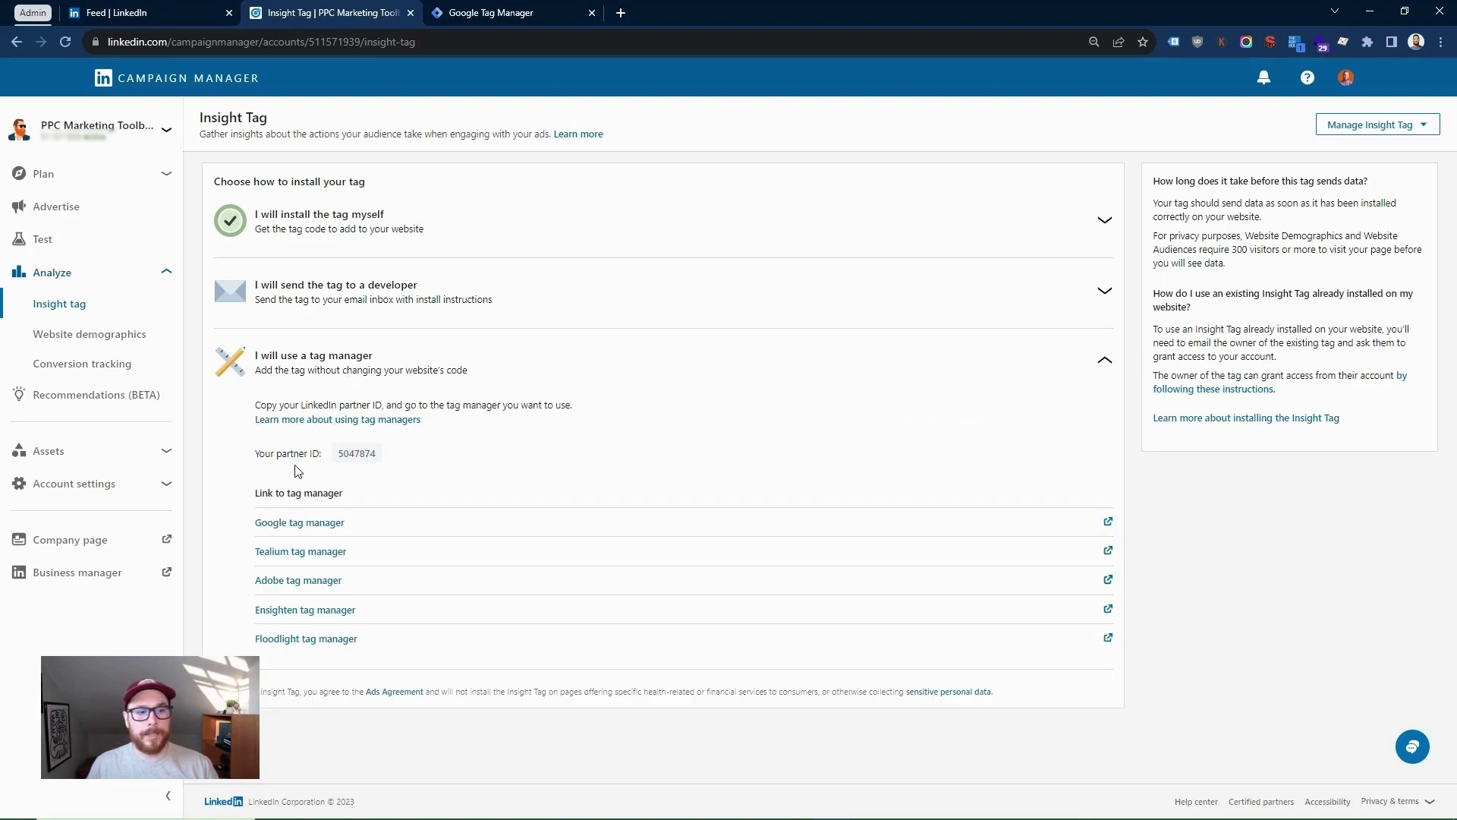
{"action": "left_click_drag", "start_coordinate": [258, 454], "coordinate": [324, 453]}
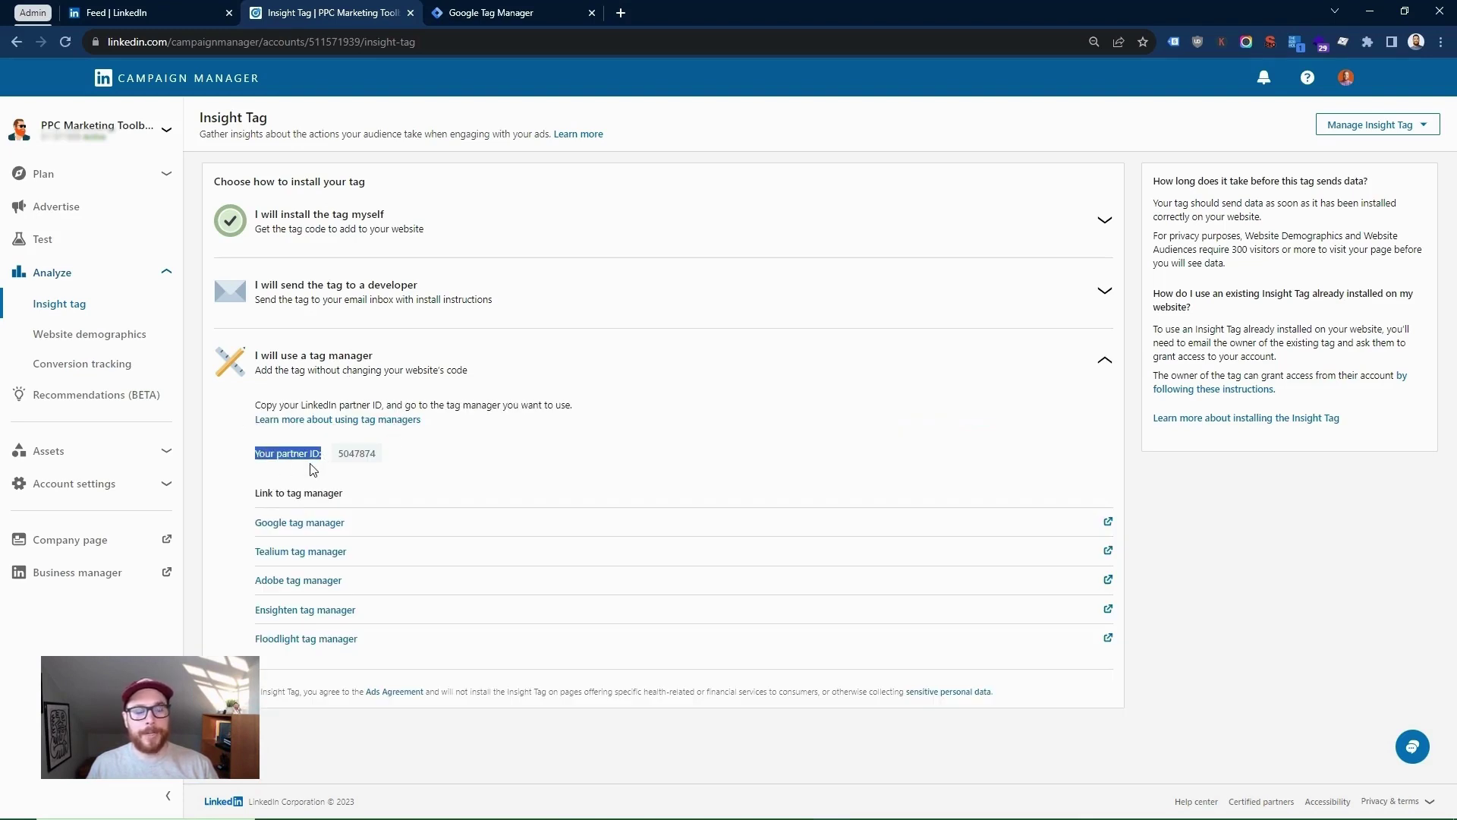
{"action": "left_click", "coordinate": [357, 459]}
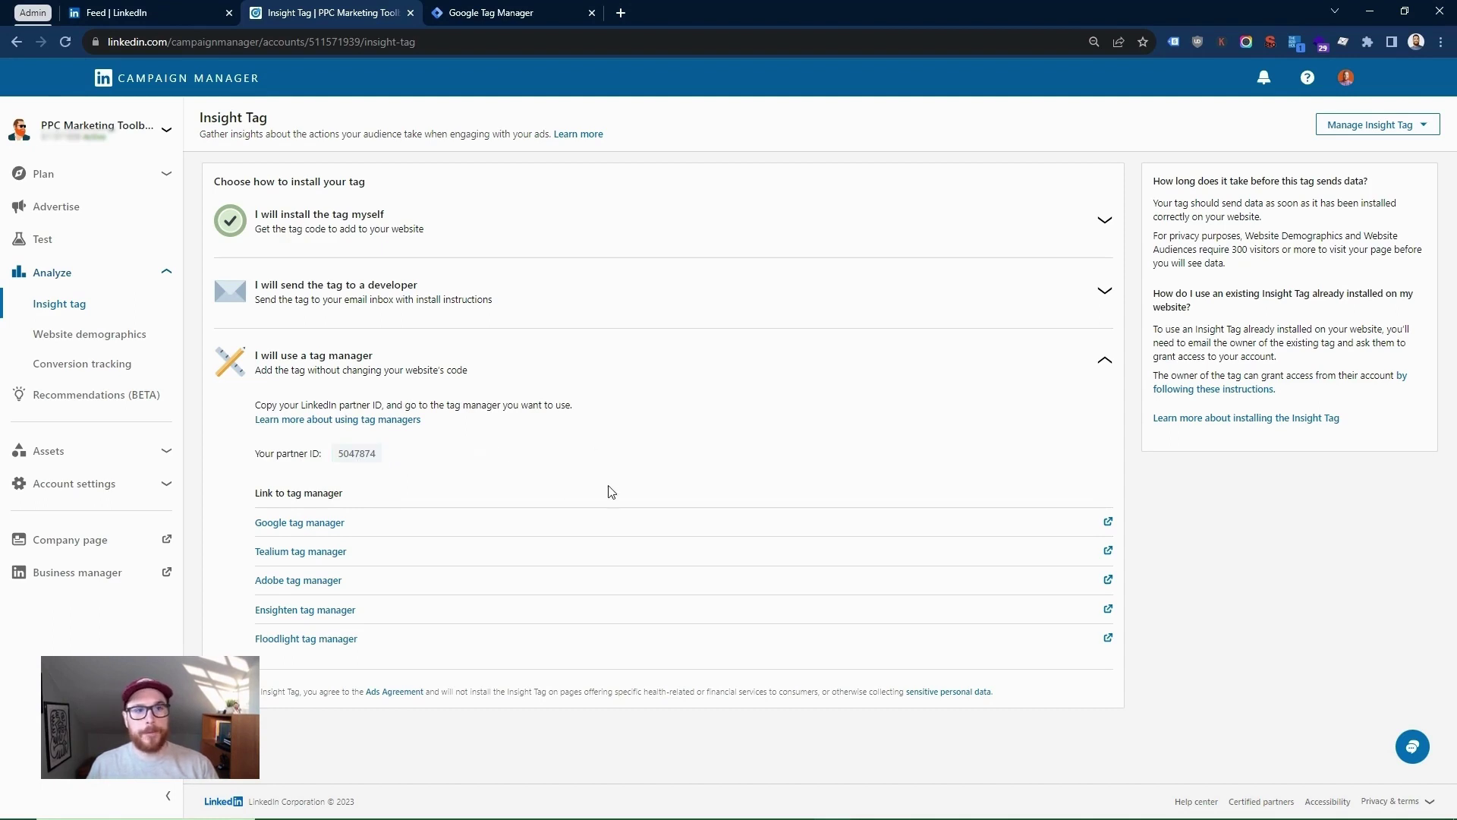
Switch to Google Tag Manager and create a new tag named "LI Ads Insight Tag 2.0".
{"action": "left_click", "coordinate": [501, 11]}
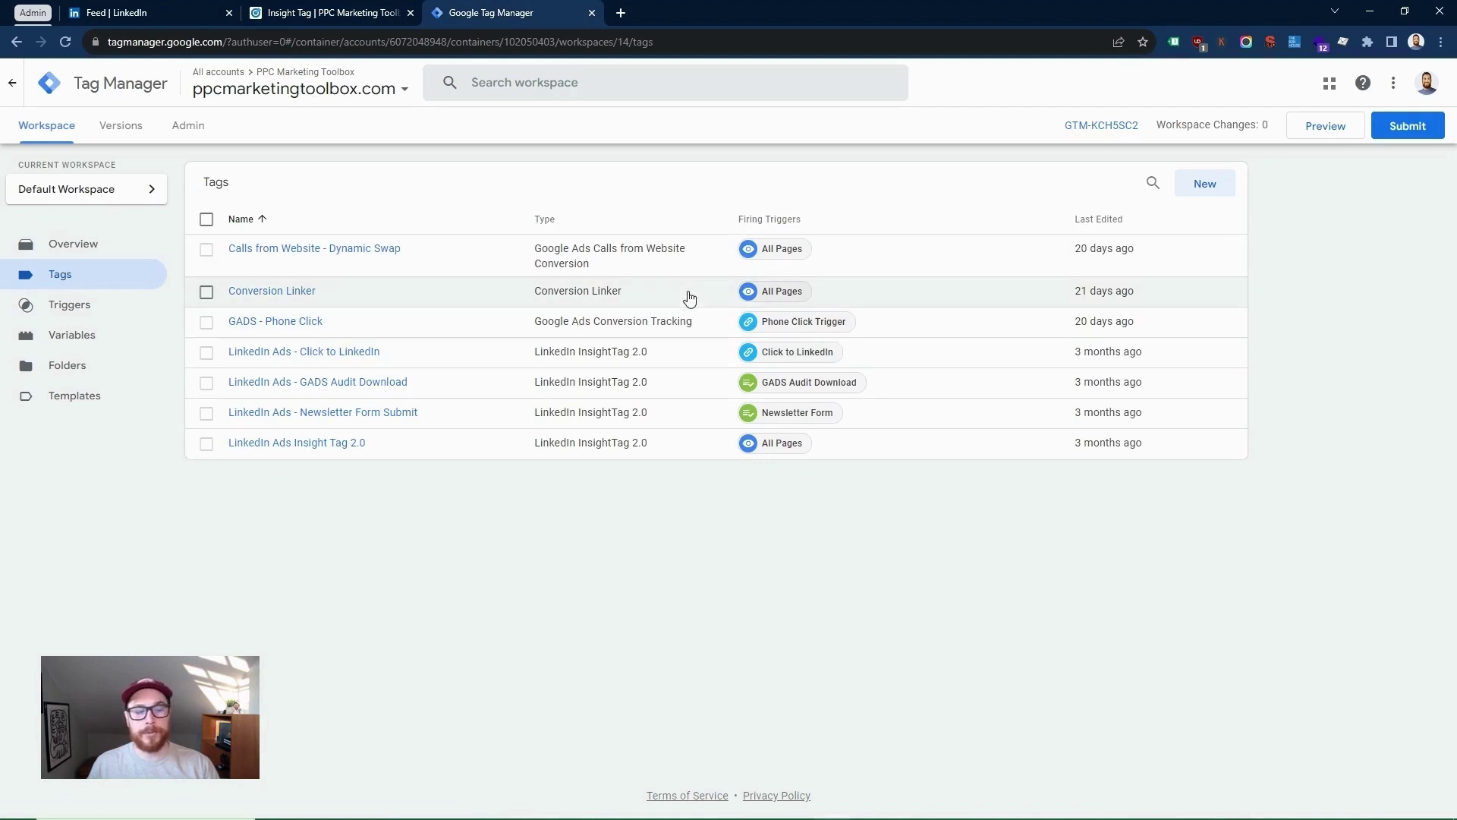
{"action": "left_click", "coordinate": [1206, 183]}
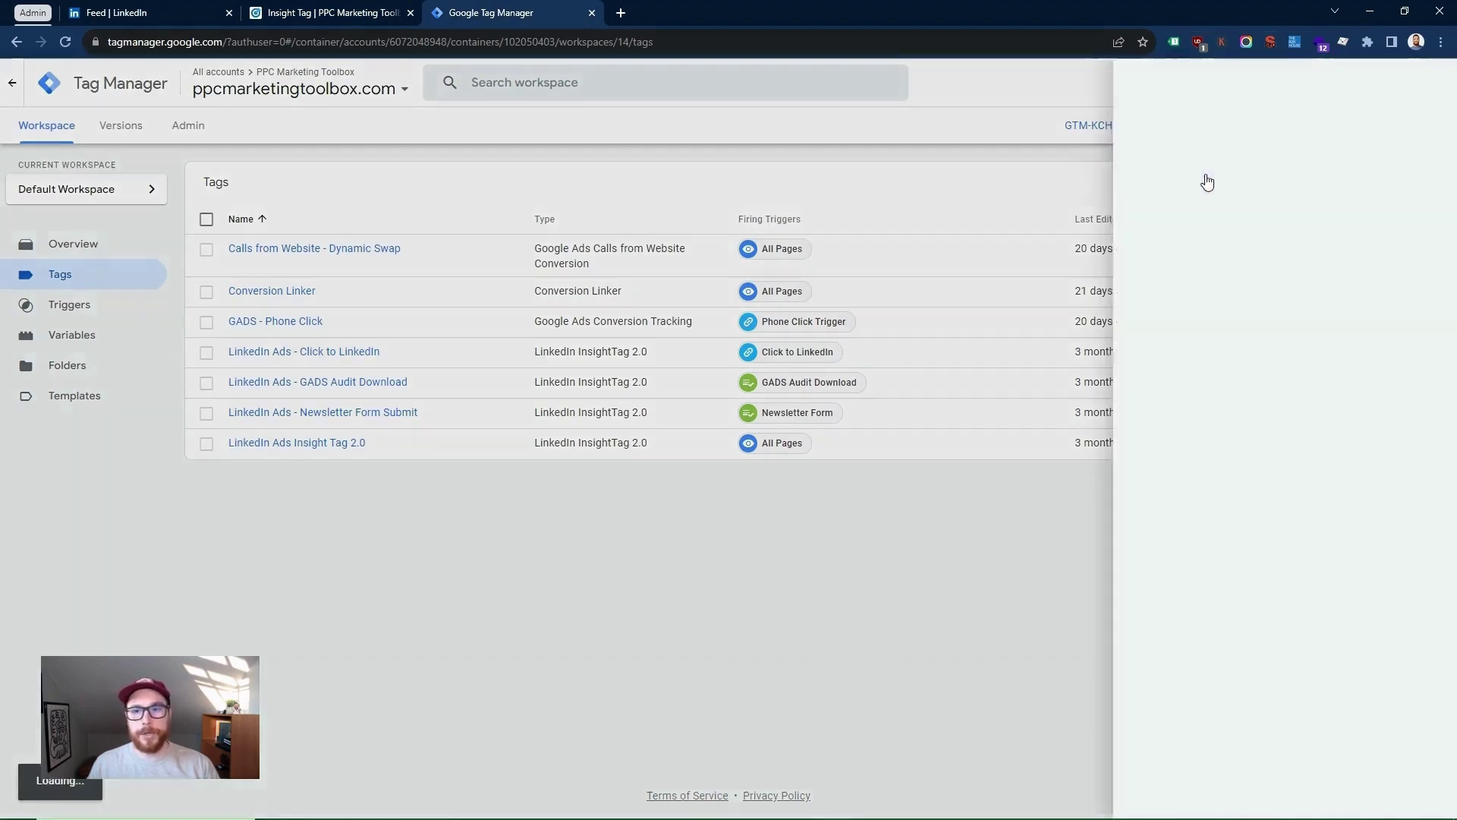
{"action": "left_click", "coordinate": [478, 91]}
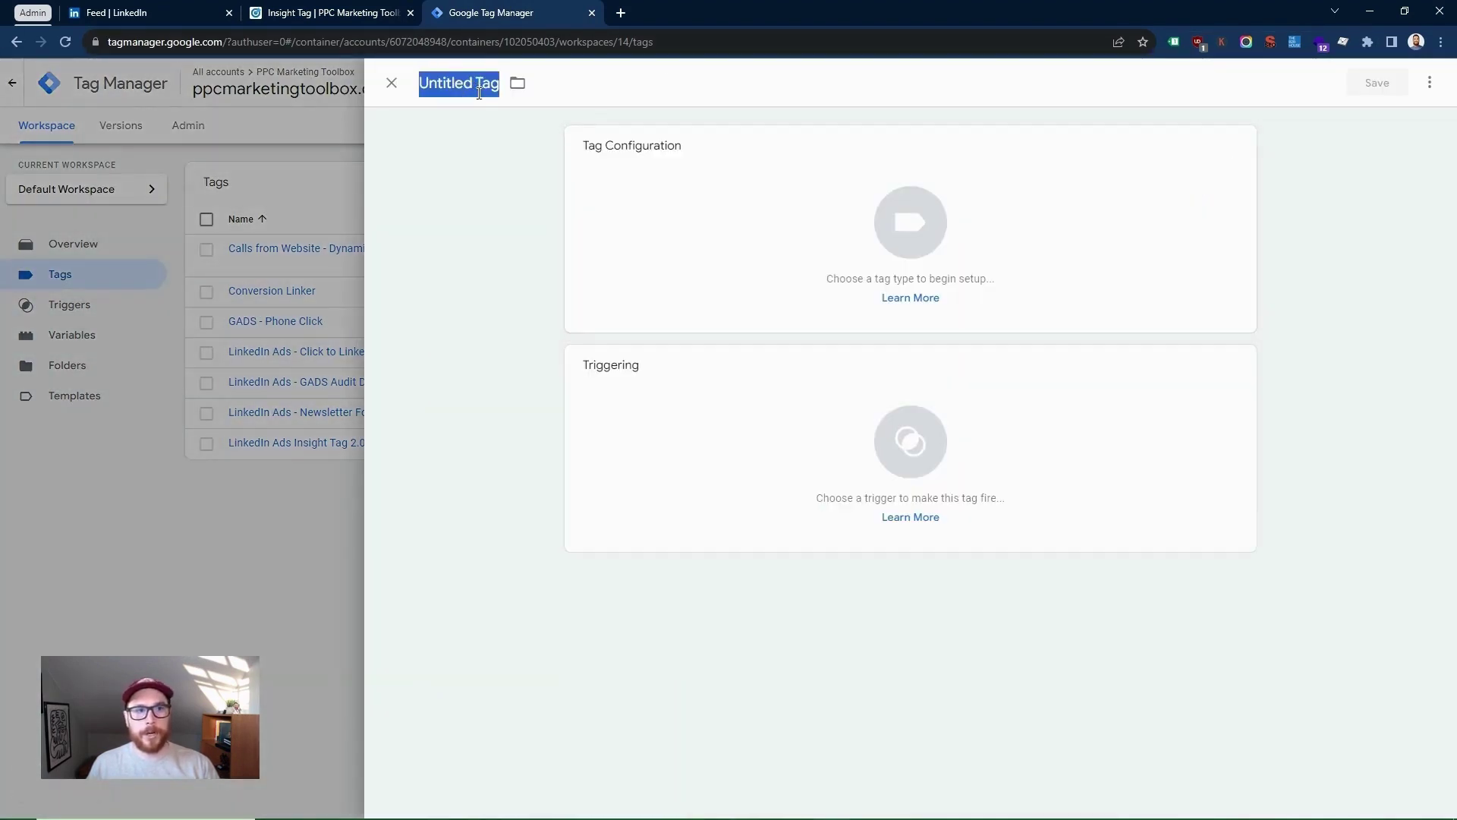
{"action": "type", "text": "L"}
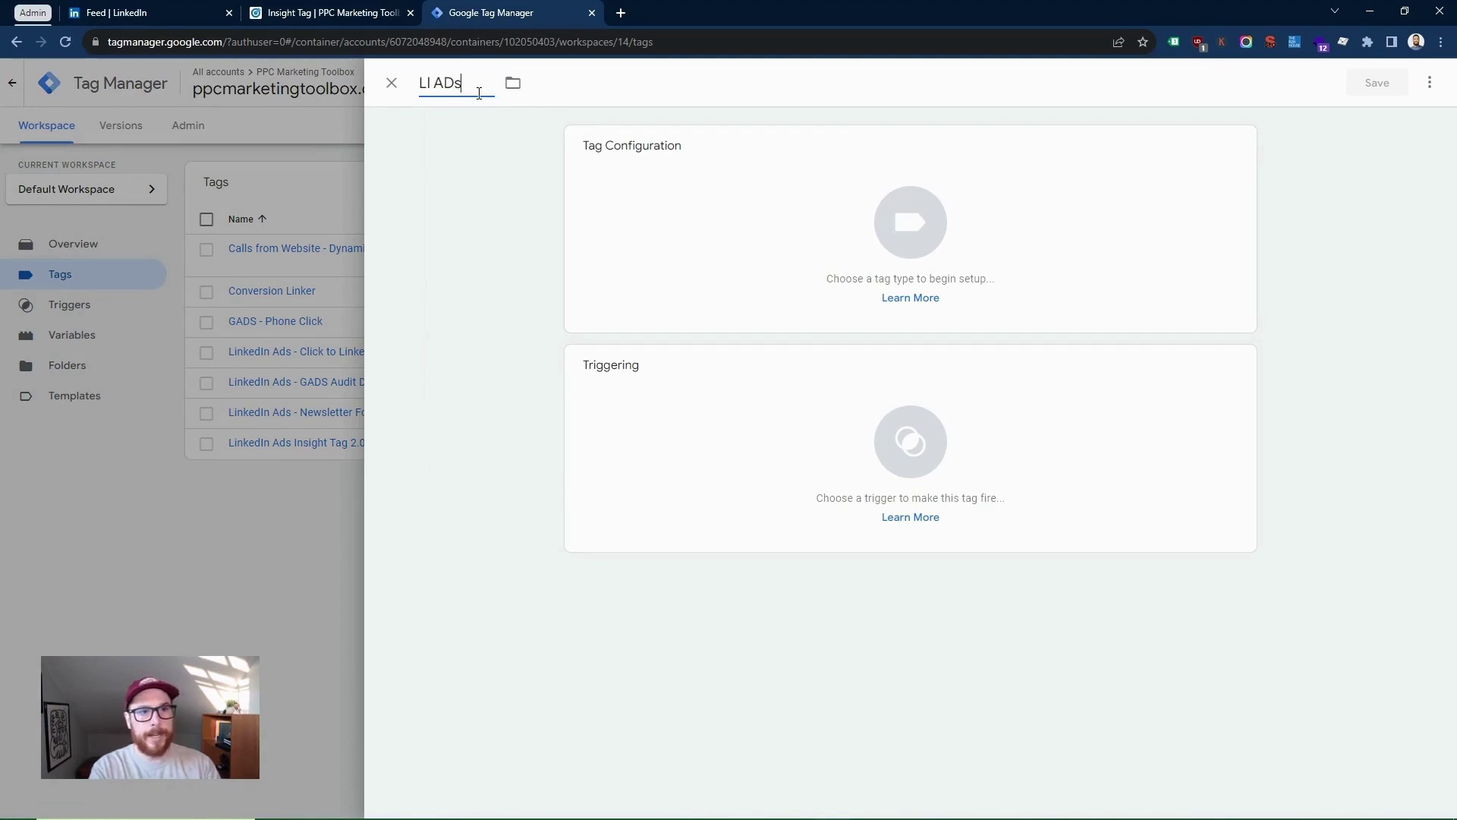
{"action": "type", "text": "I Ads Insight"}
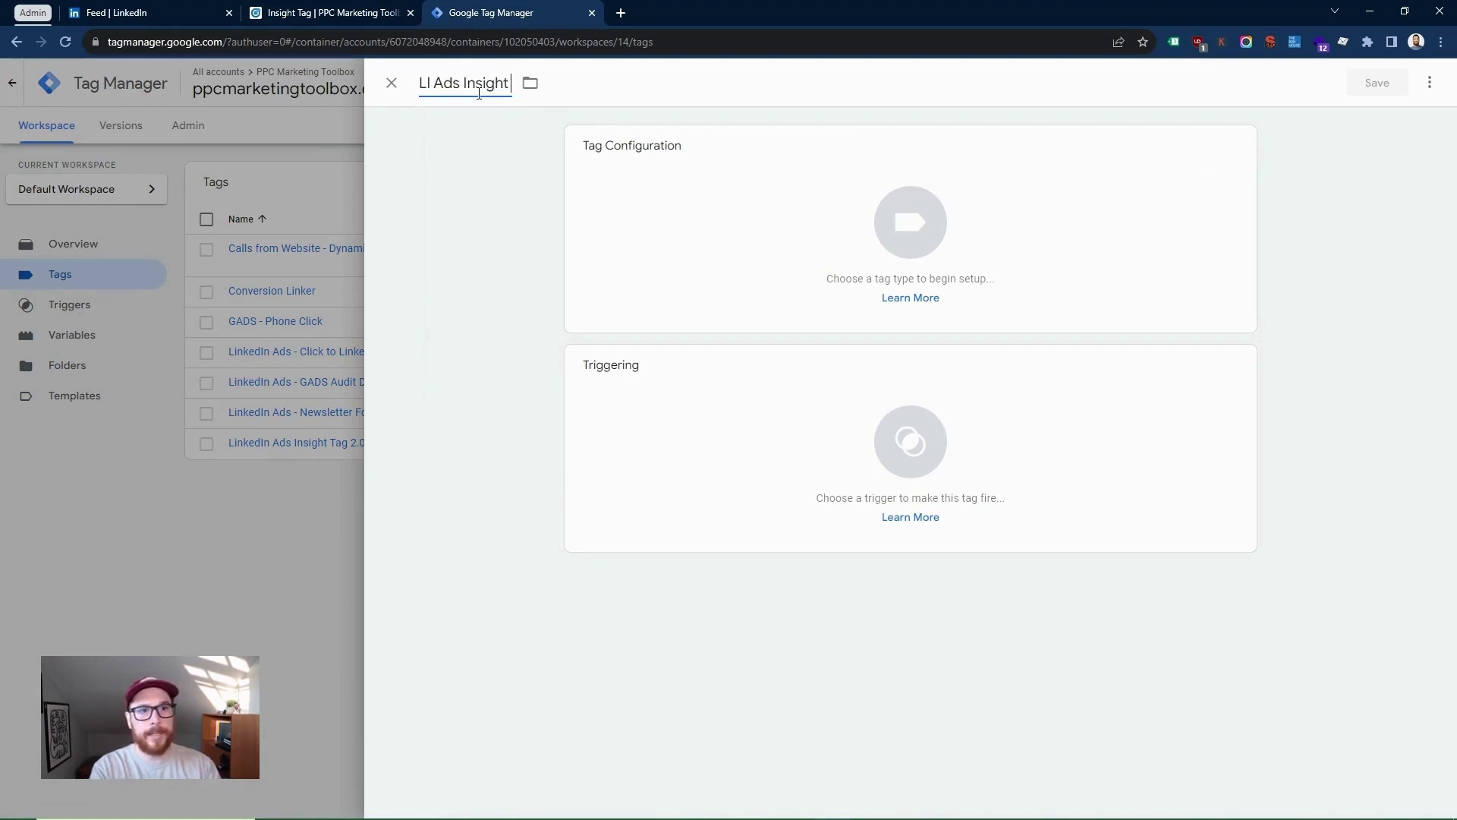
{"action": "type", "text": " Tag 2.0"}
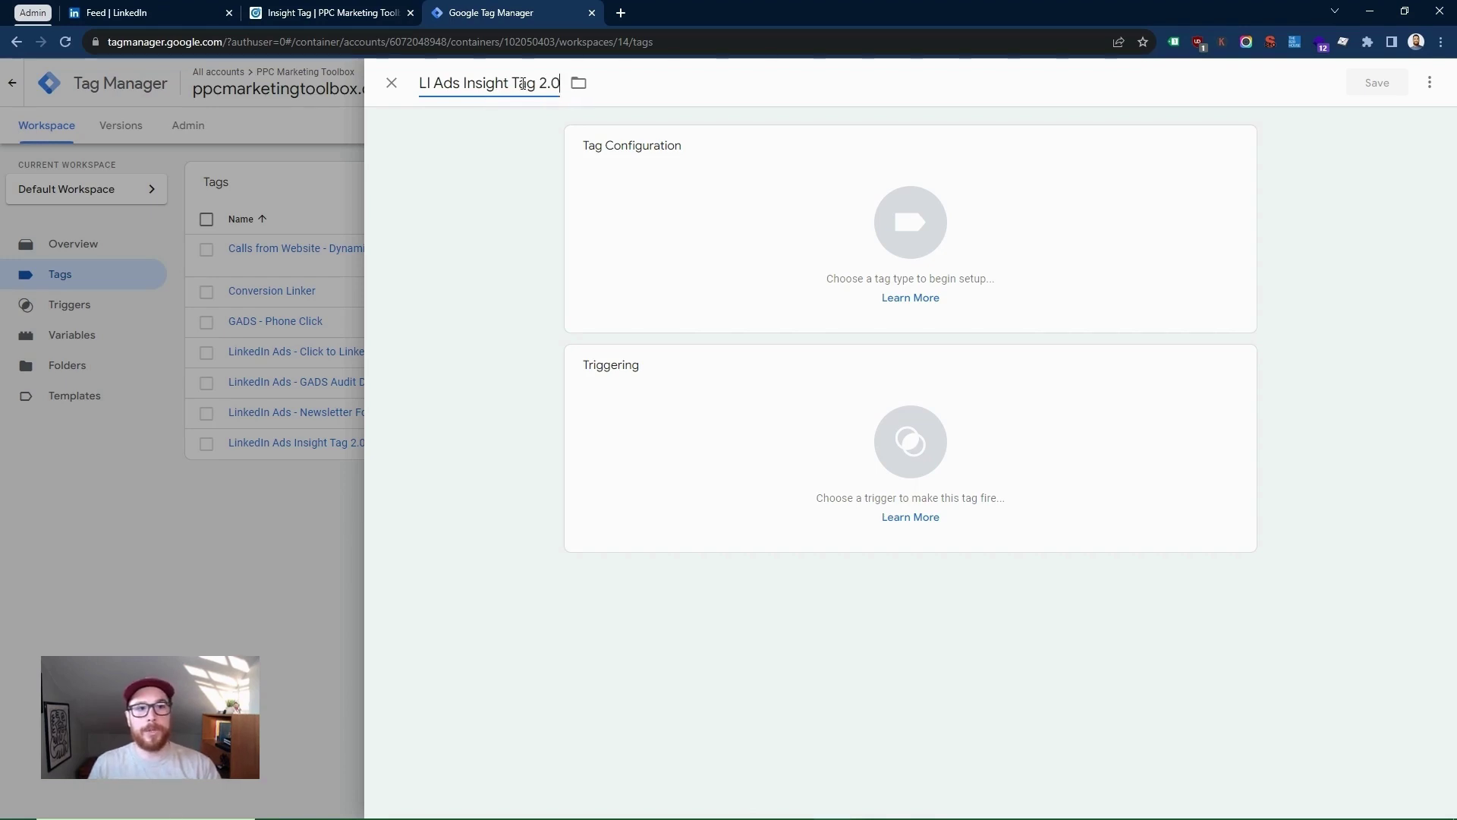
{"action": "left_click_drag", "start_coordinate": [538, 84], "coordinate": [561, 84]}
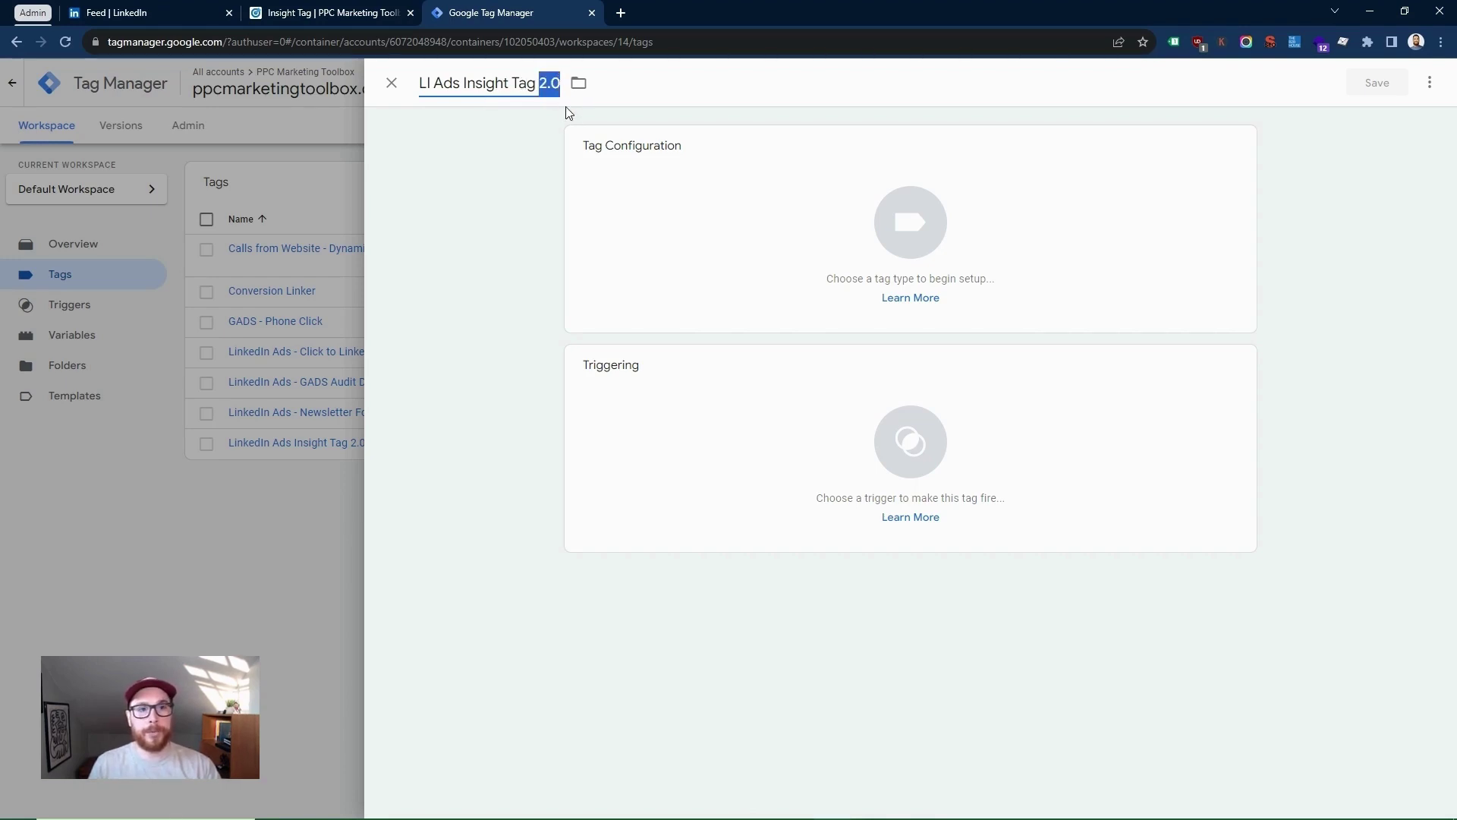
Open the tag type selection for the new tag and search the available types for "linked".
{"action": "left_click", "coordinate": [648, 165]}
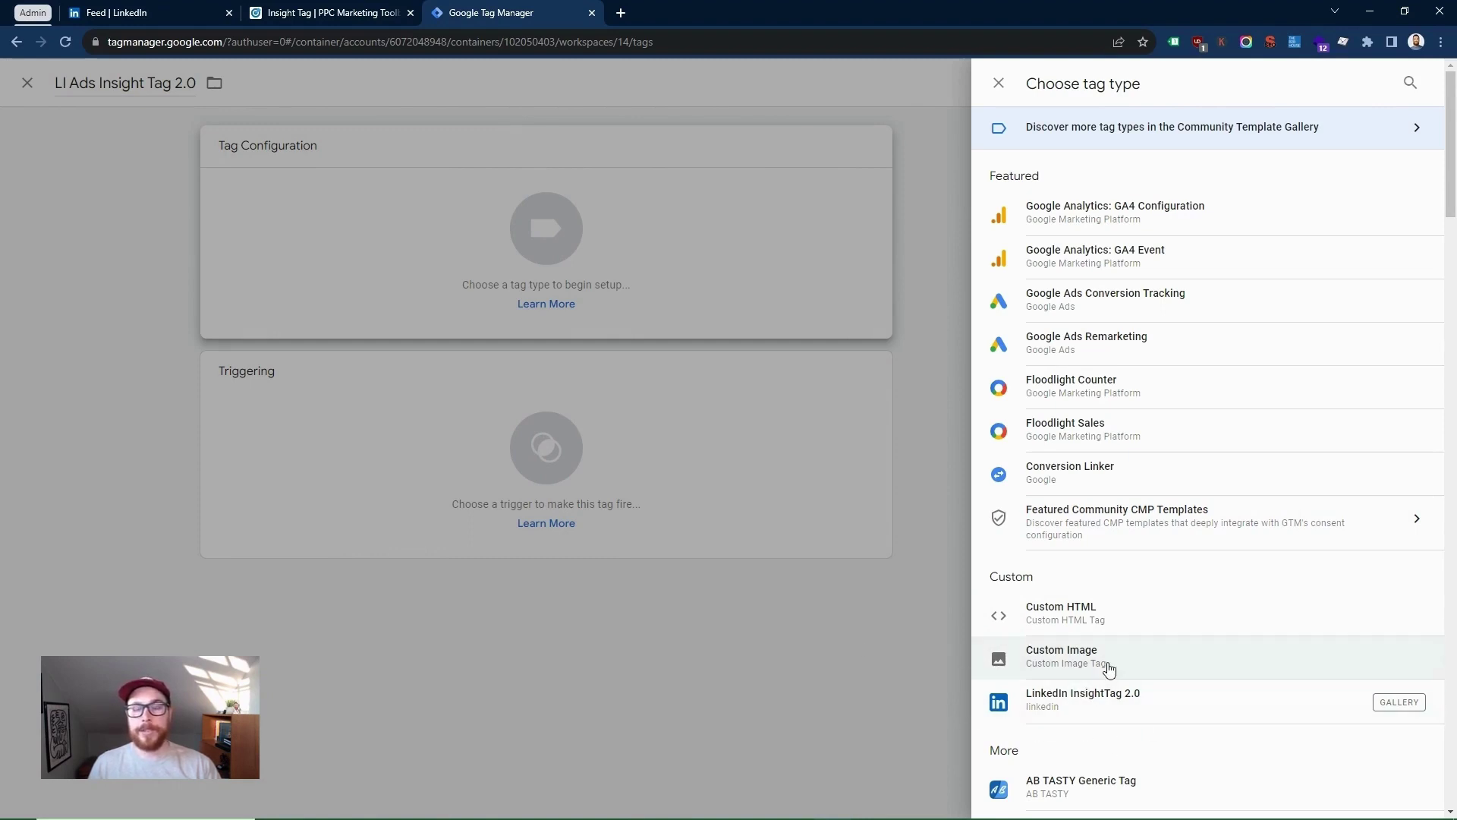
{"action": "left_click", "coordinate": [1410, 85]}
{"action": "type", "text": "linked"}
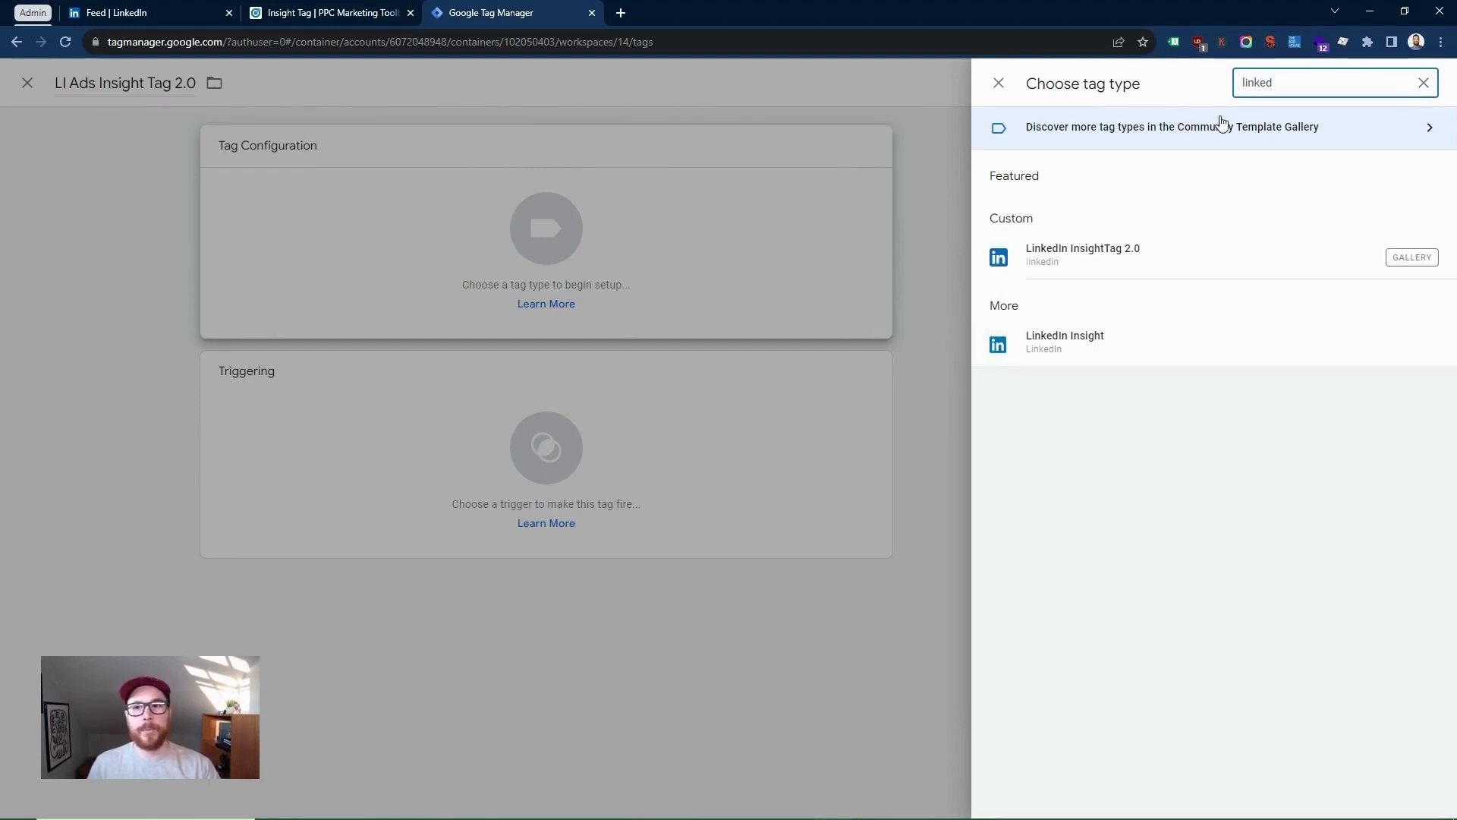
{"action": "double_click", "coordinate": [1268, 89]}
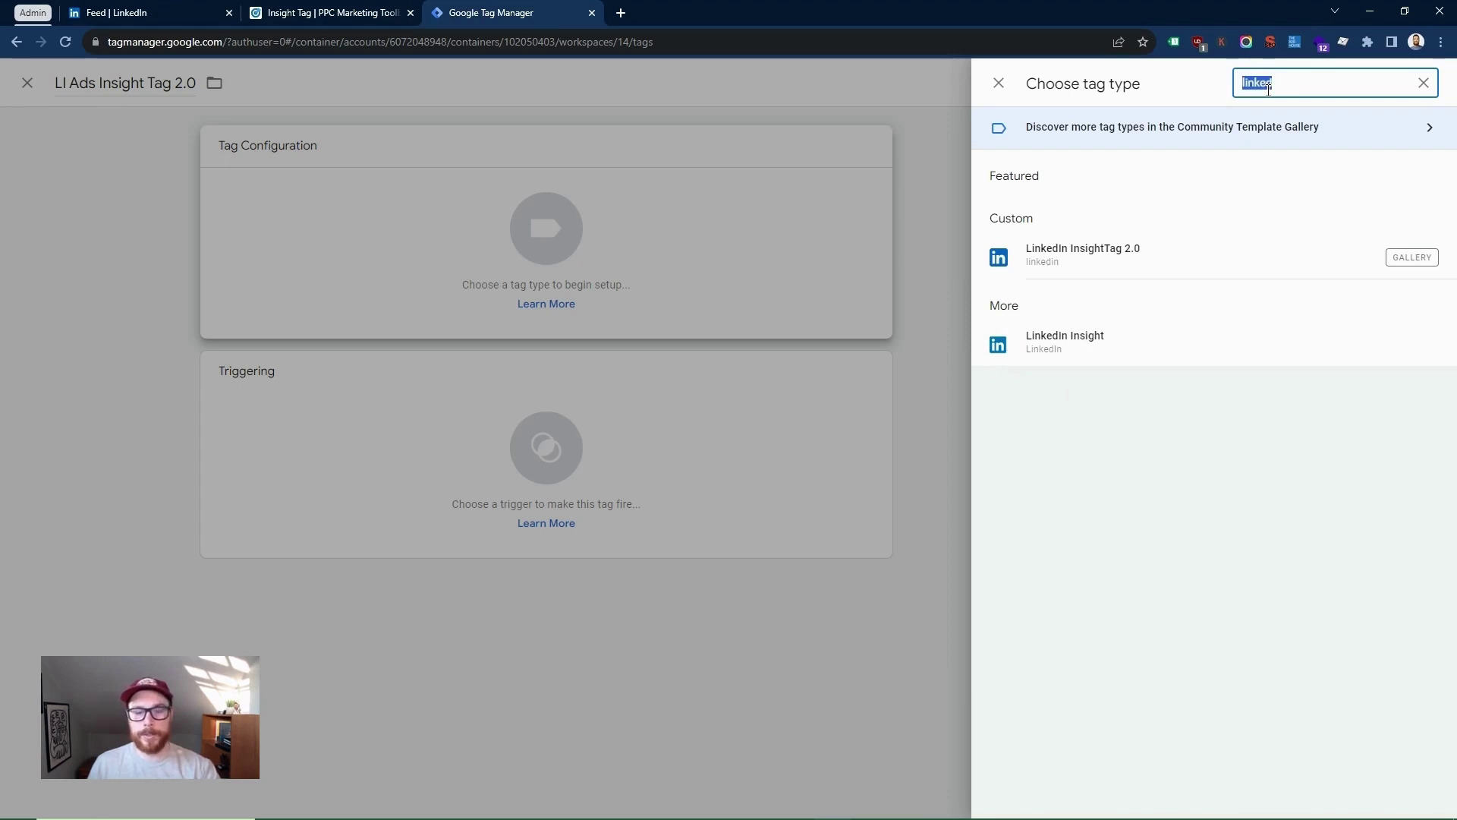
{"action": "key", "text": "BackSpace"}
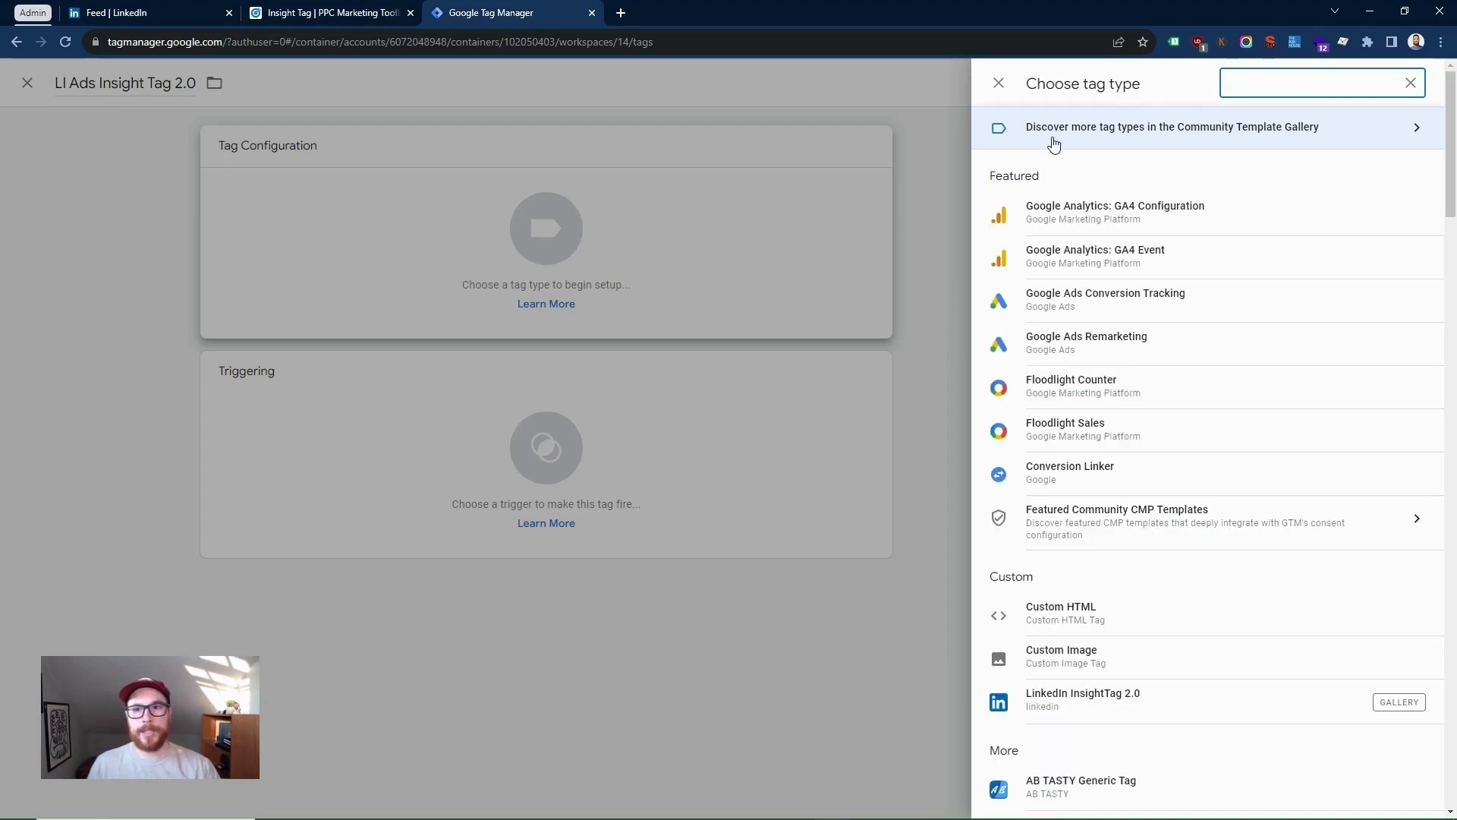
Search the Community Template Gallery for "linked" and choose the LinkedIn InsightTag 2.0 template as the tag type.
{"action": "left_click", "coordinate": [1112, 137]}
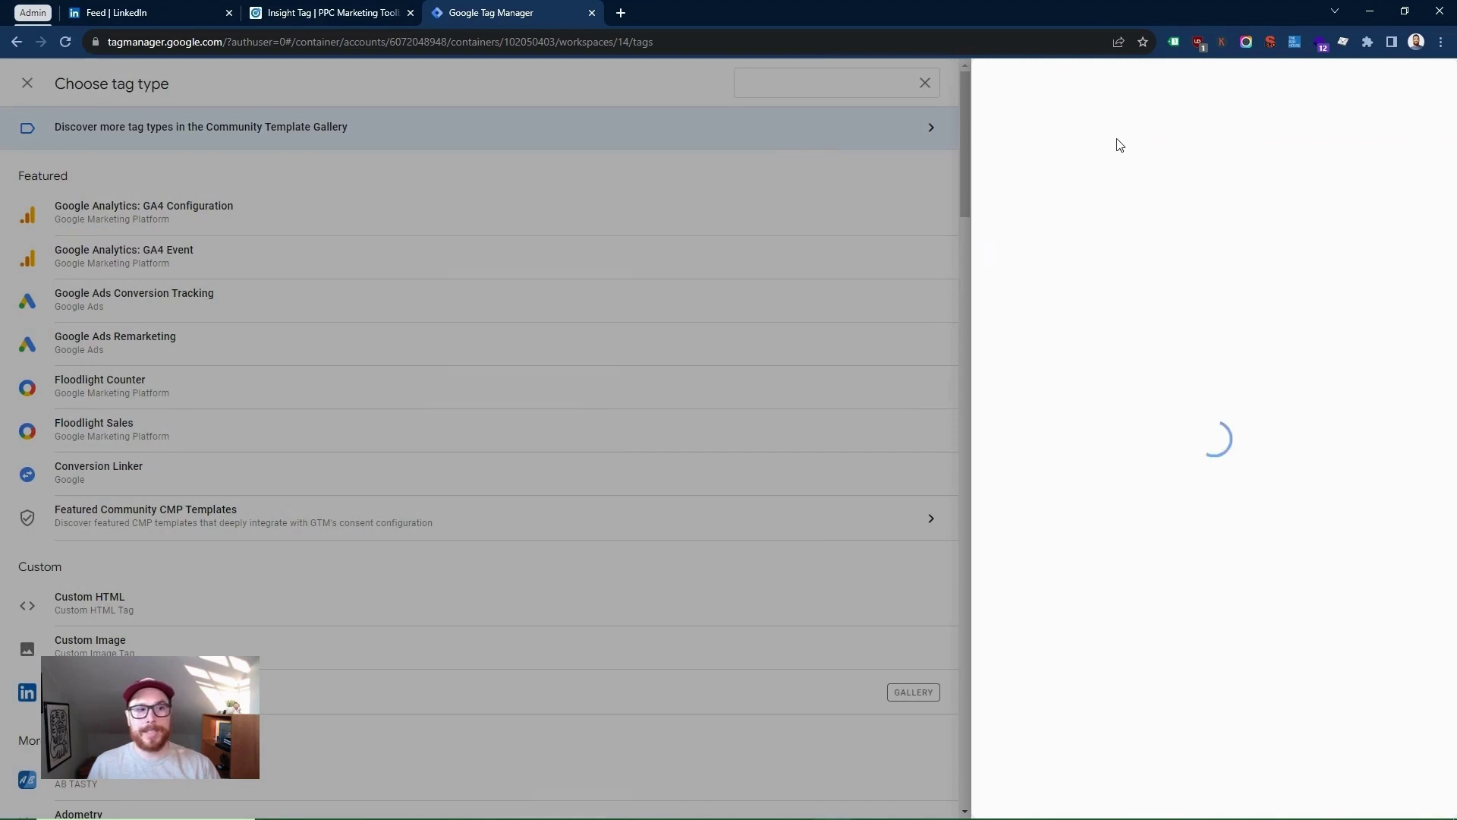
{"action": "left_click", "coordinate": [1421, 84]}
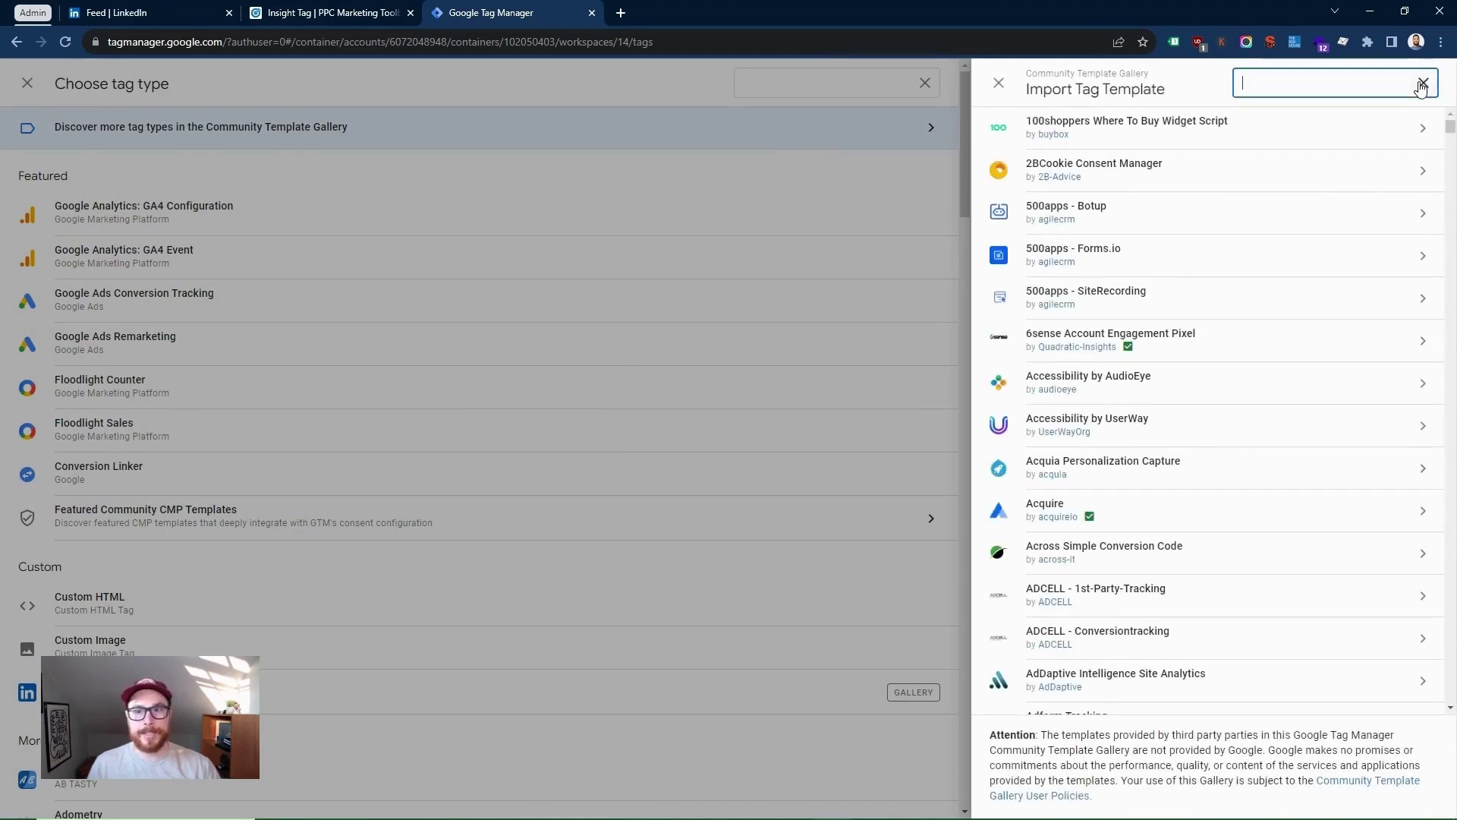
{"action": "type", "text": "link"}
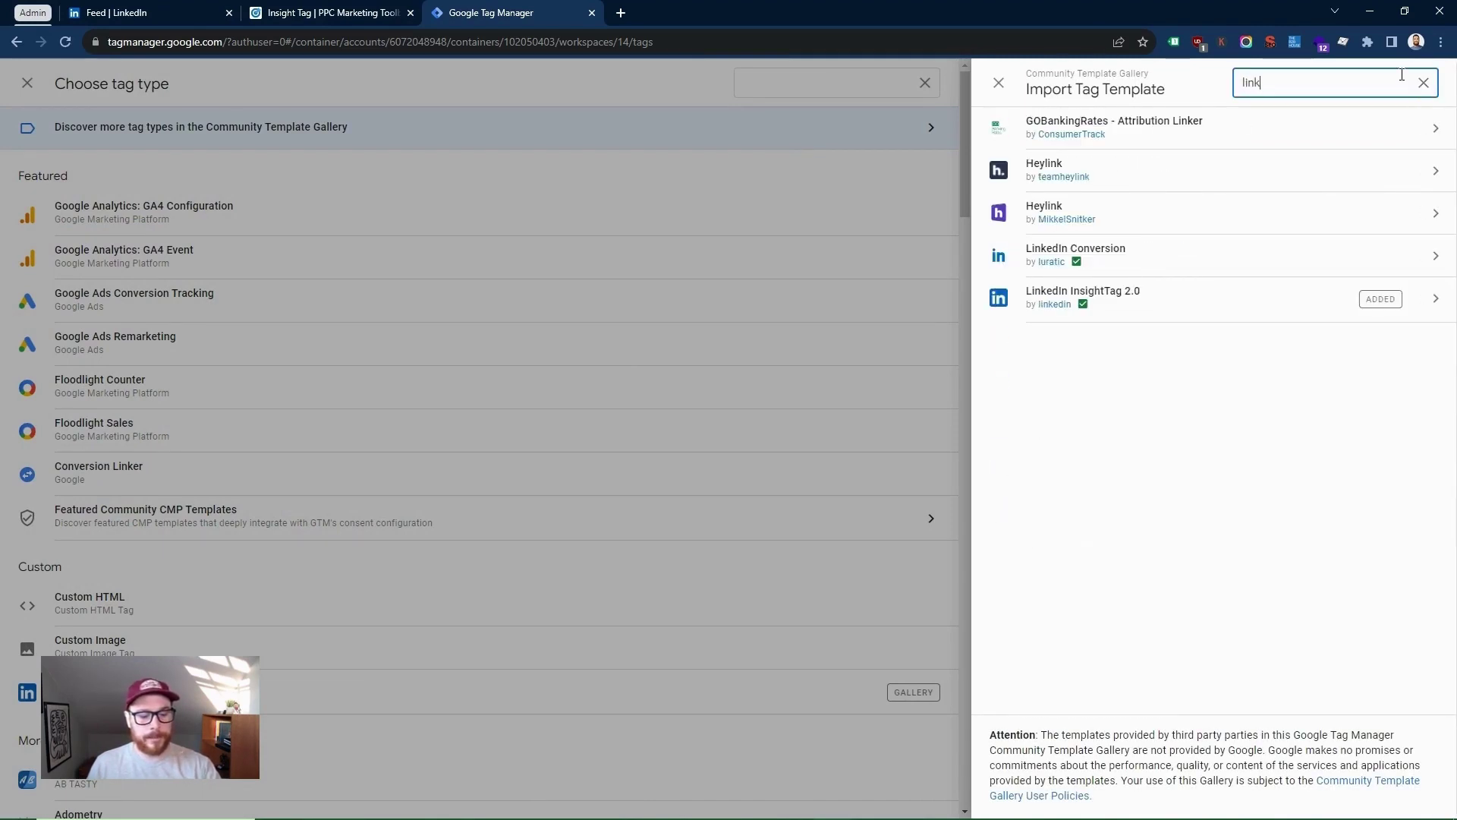
{"action": "type", "text": "ed"}
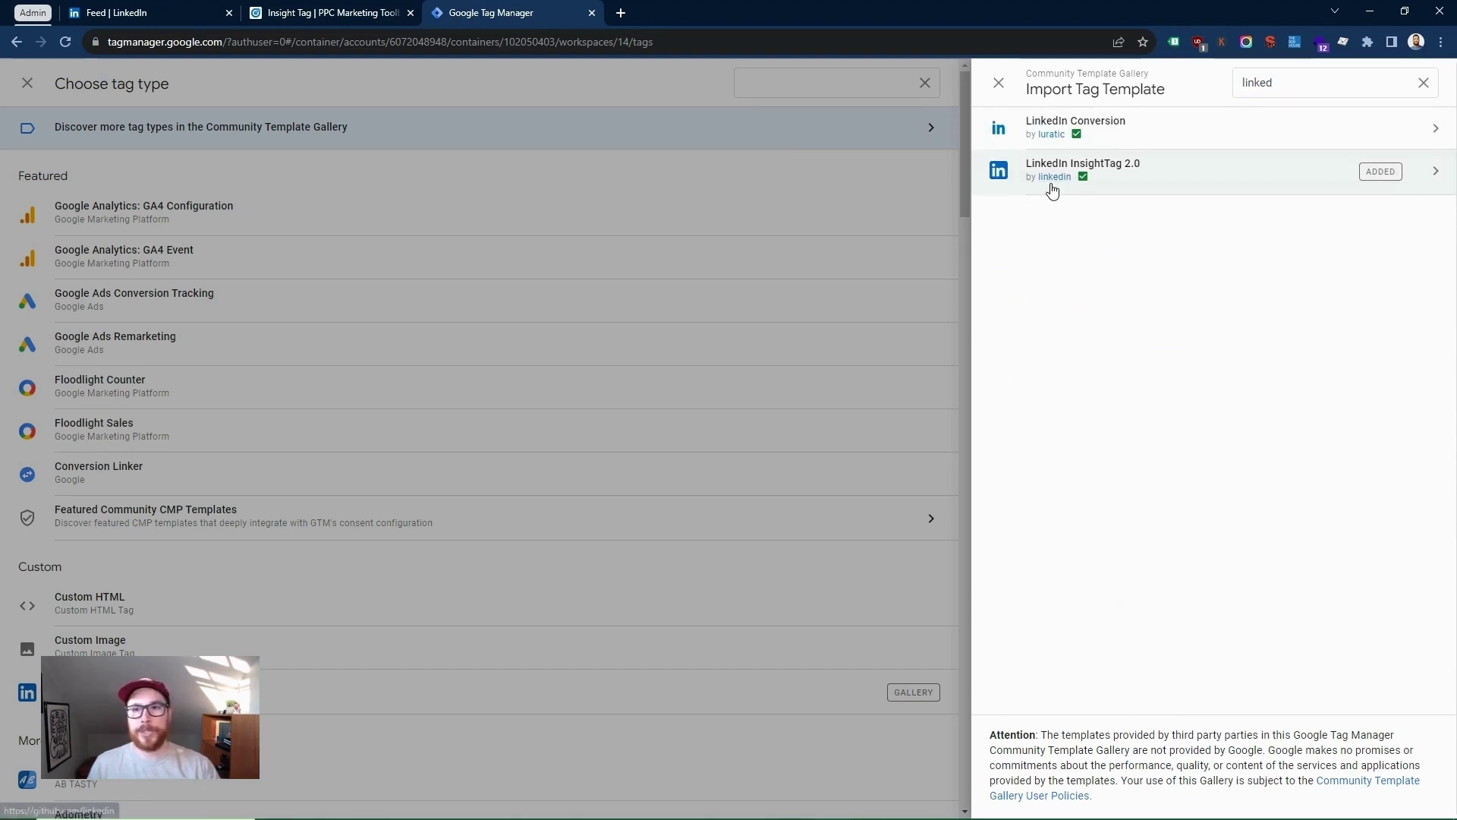
{"action": "left_click", "coordinate": [1260, 179]}
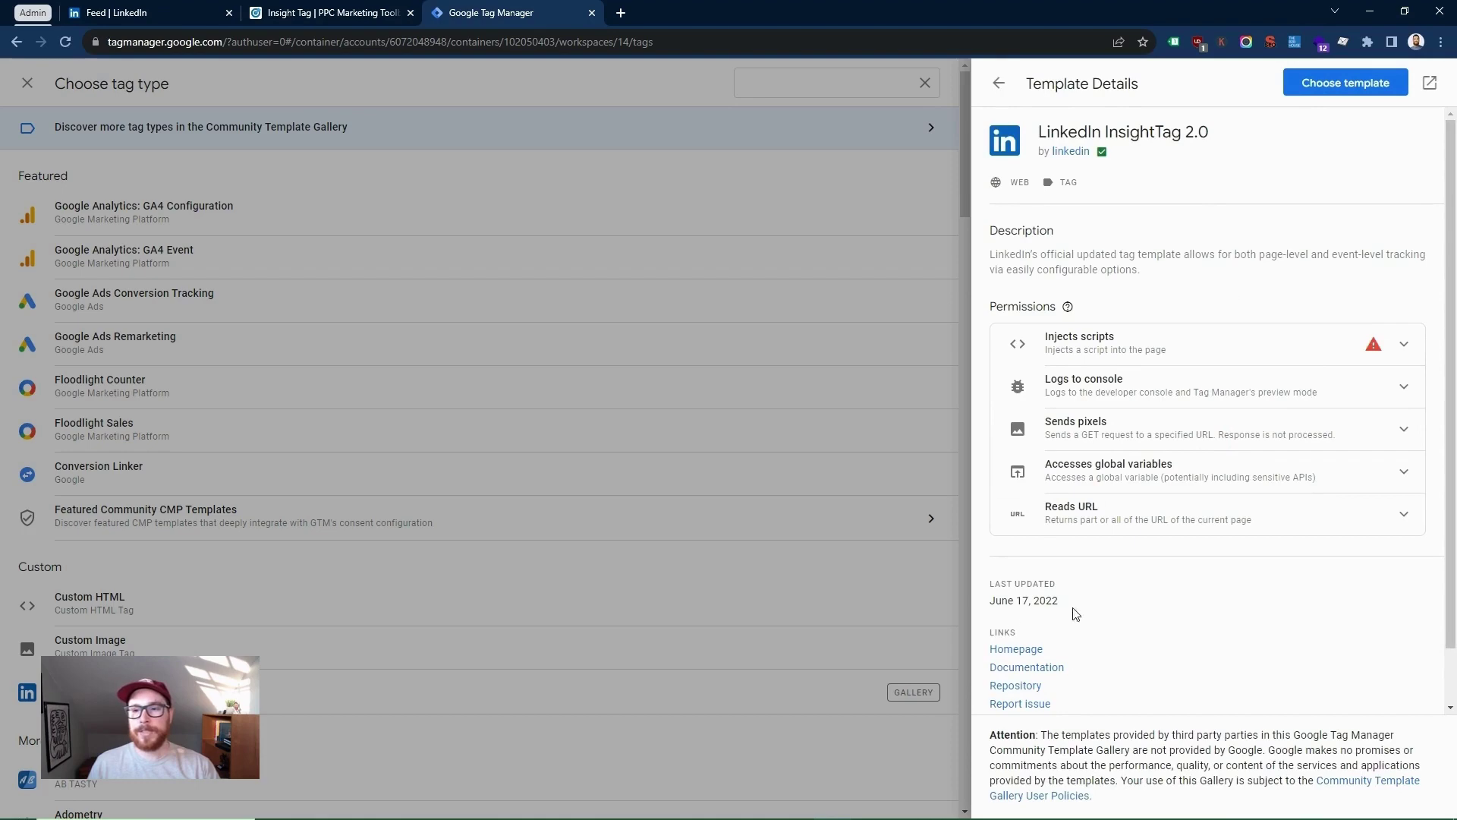
{"action": "left_click", "coordinate": [1347, 90]}
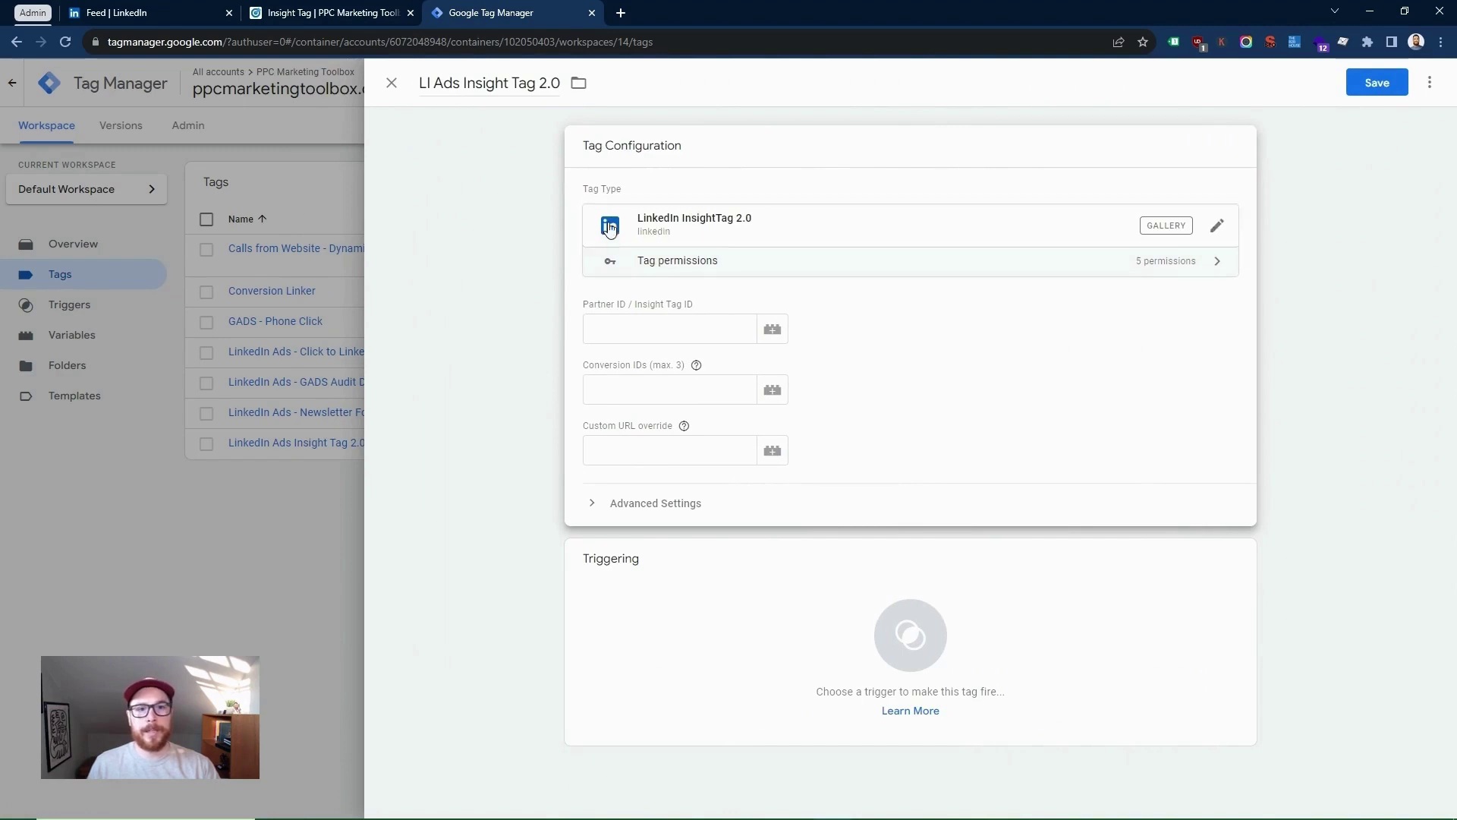
Enter the copied LinkedIn partner ID as the tag's Partner ID / Insight Tag ID.
{"action": "left_click", "coordinate": [652, 327]}
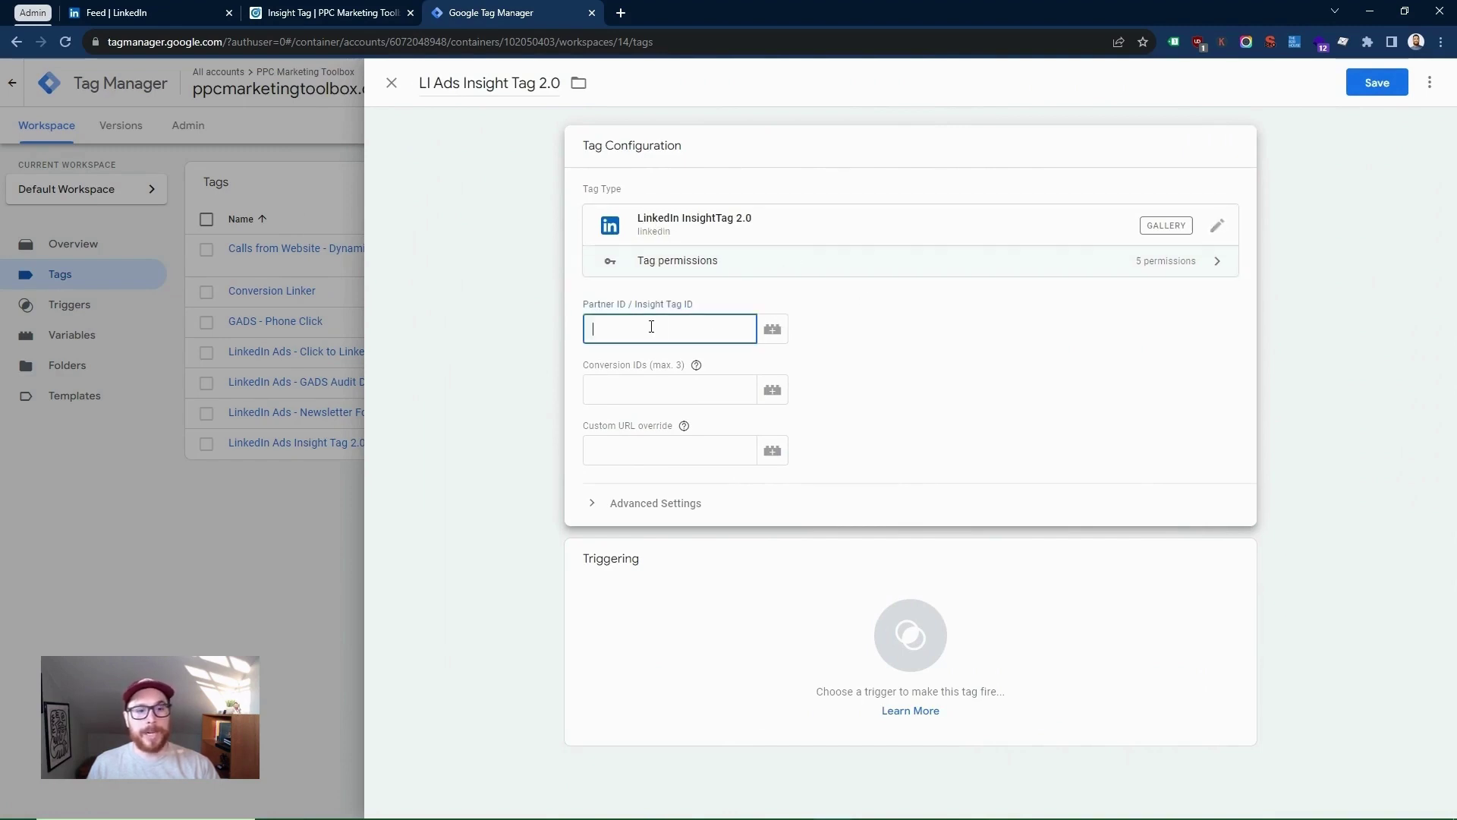
{"action": "type", "text": "5047874"}
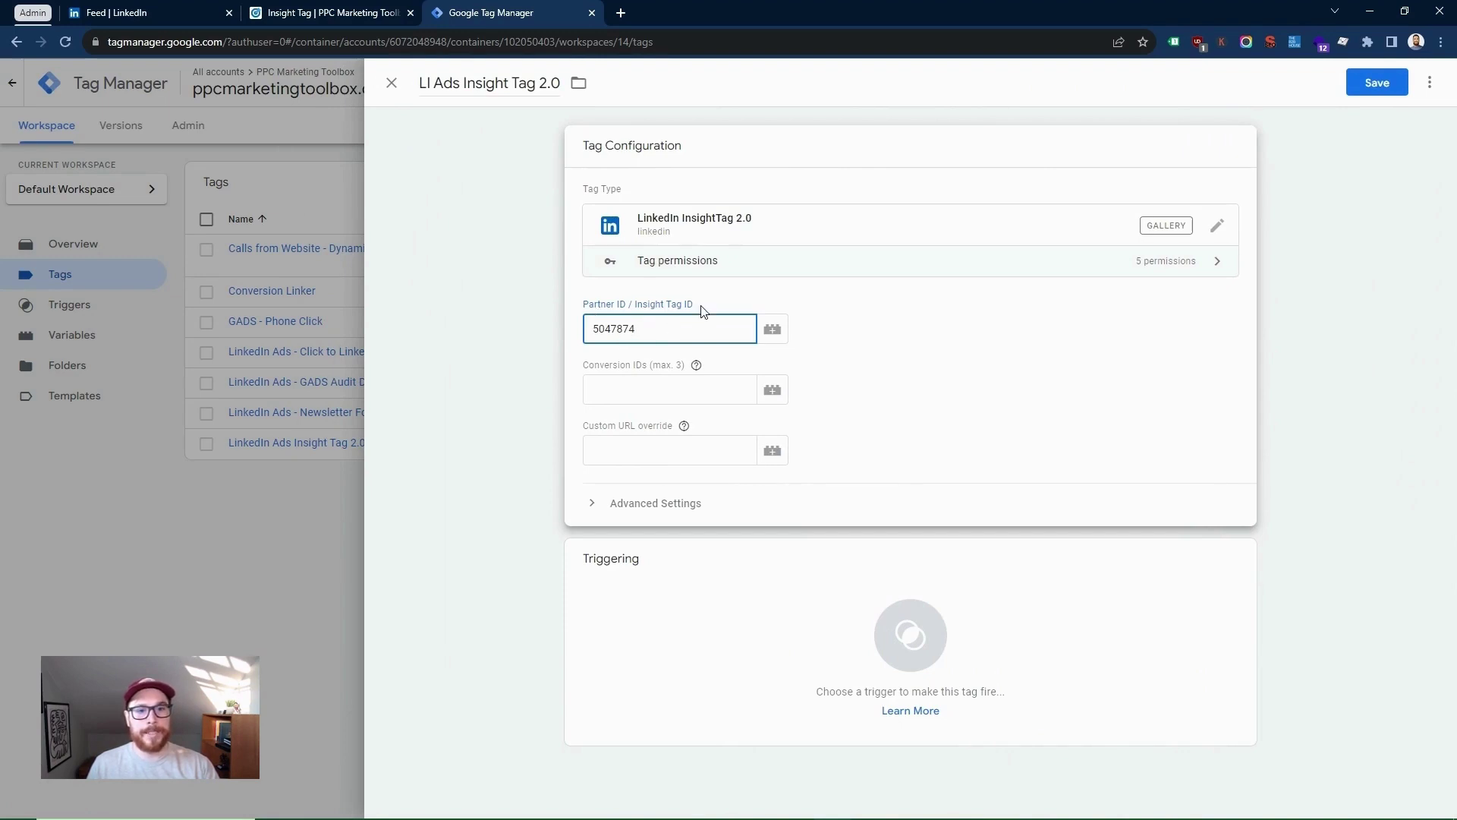
{"action": "left_click_drag", "start_coordinate": [702, 309], "coordinate": [641, 293]}
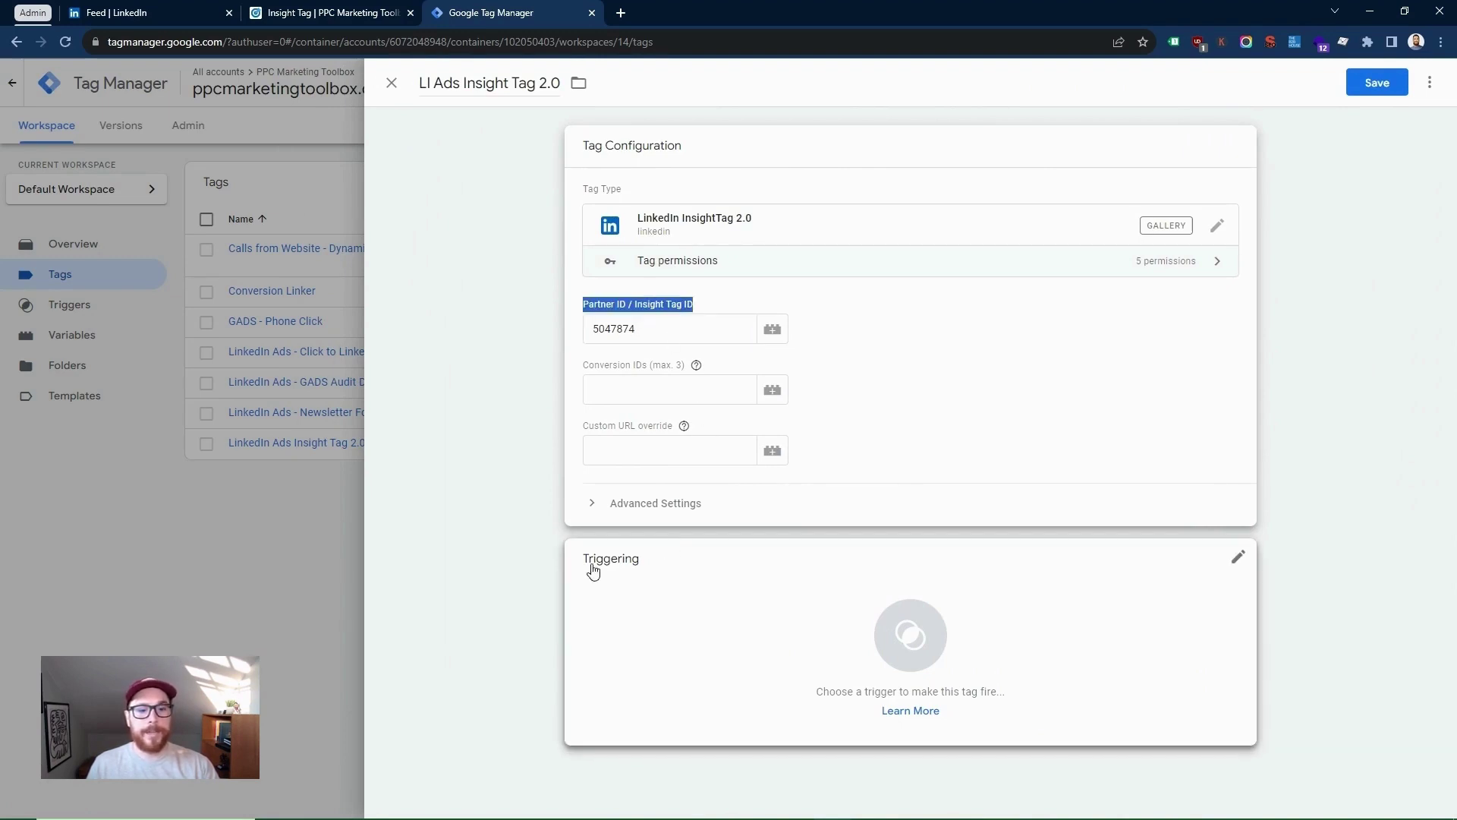
Set the tag to fire on the All Pages trigger and save it.
{"action": "left_click", "coordinate": [598, 586]}
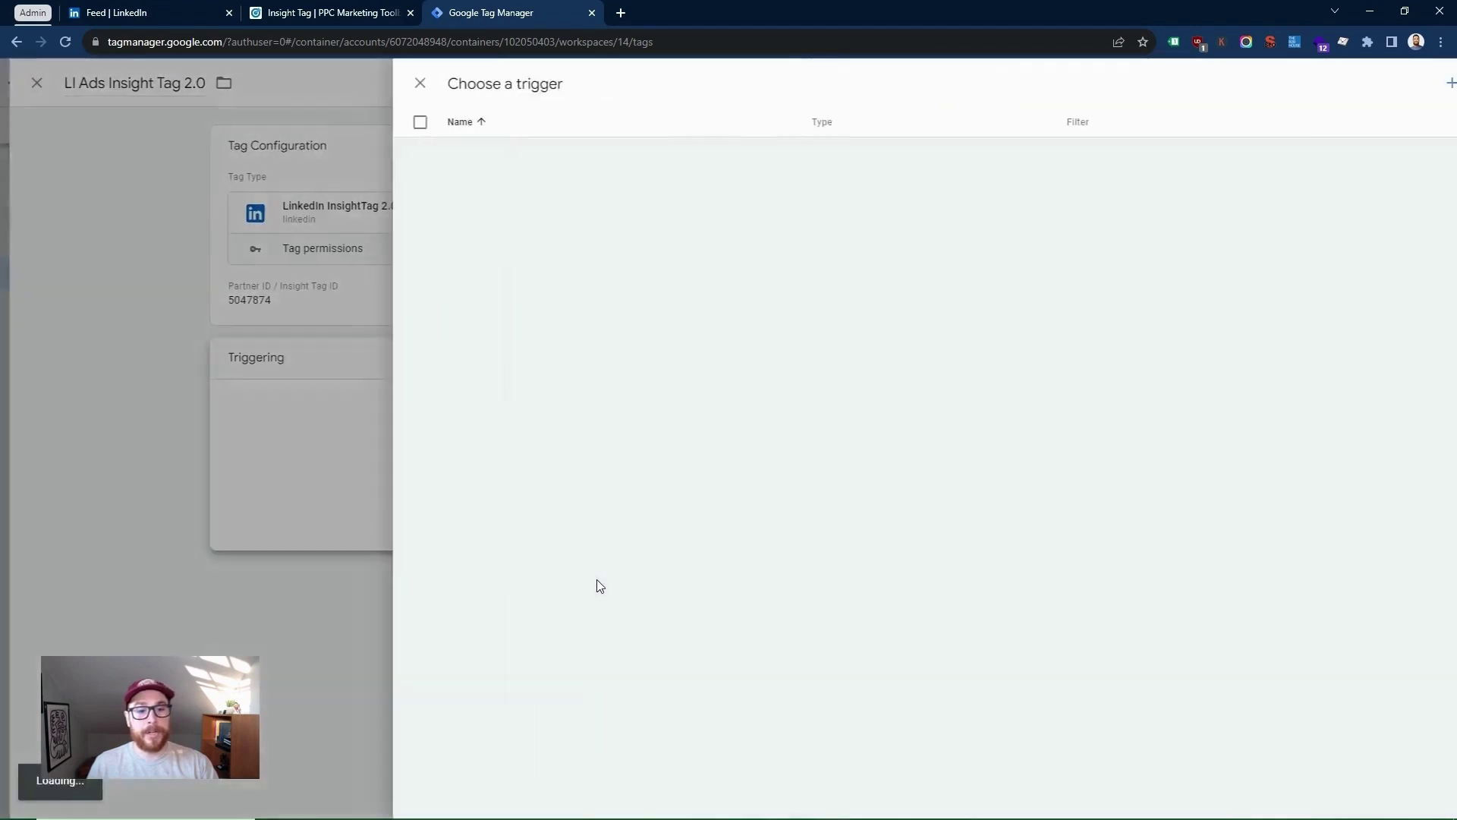
{"action": "left_click", "coordinate": [505, 158]}
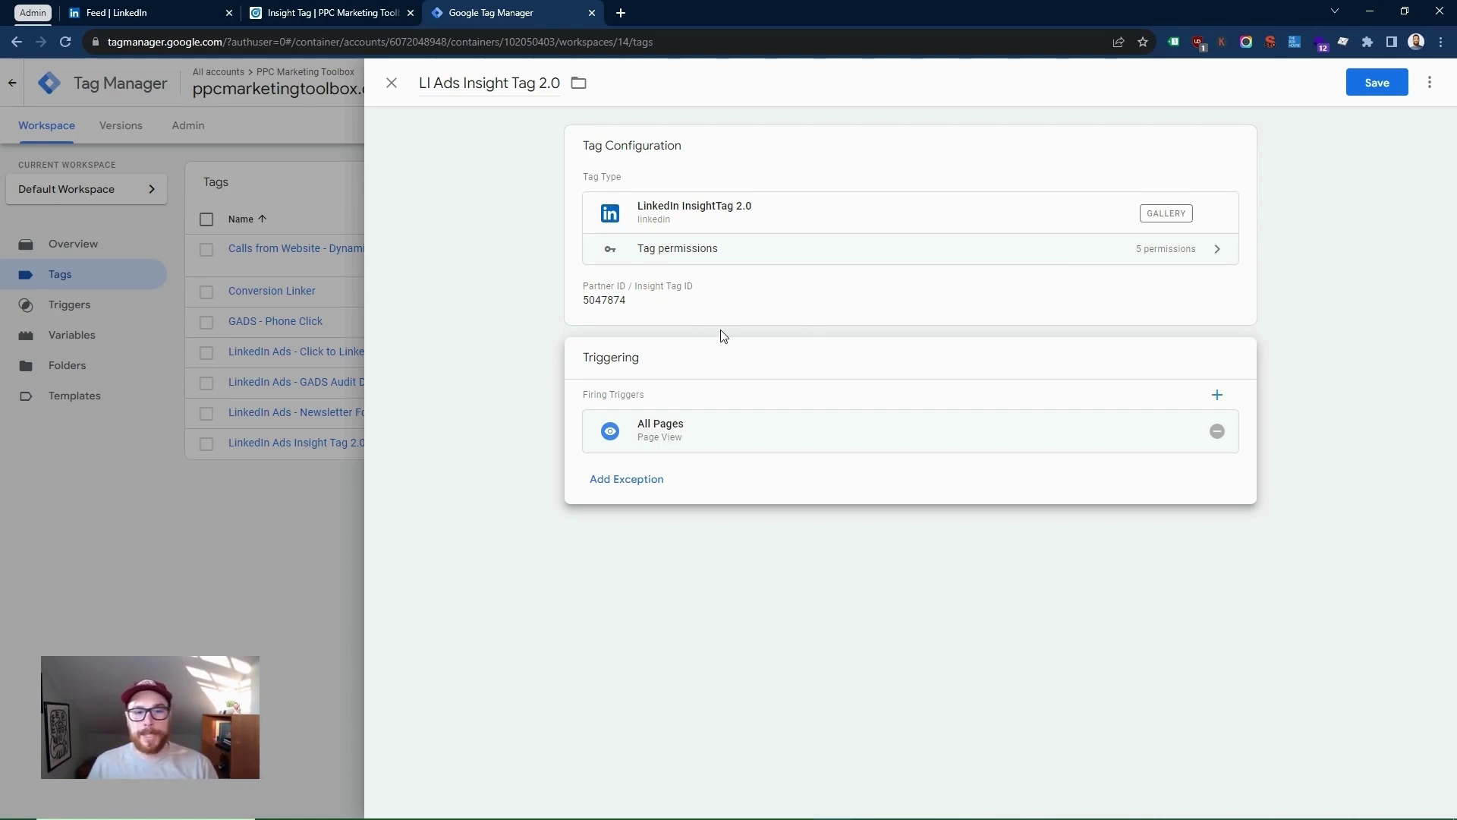
{"action": "left_click", "coordinate": [1400, 90]}
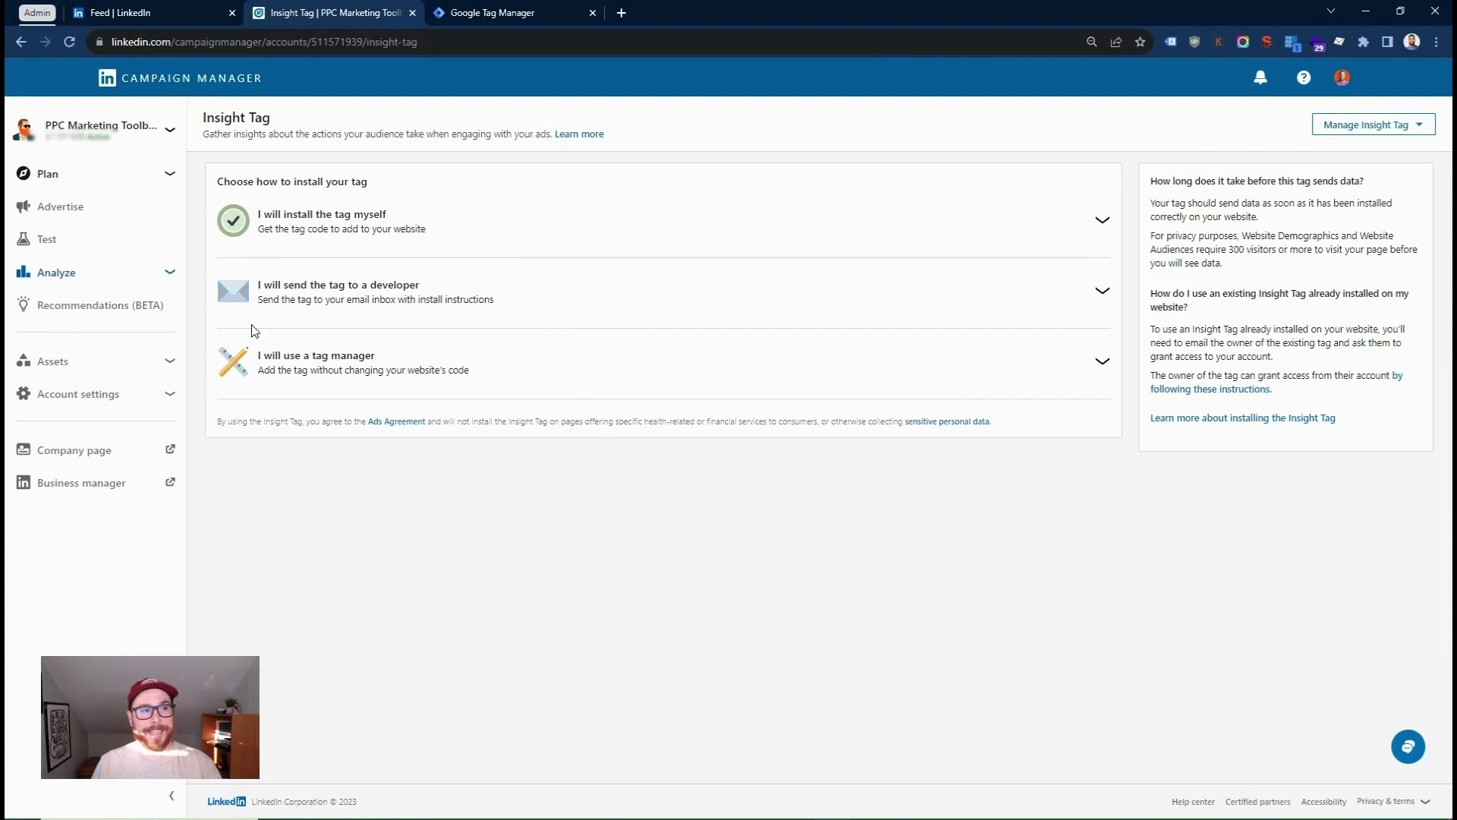
Open the Audiences page in LinkedIn Campaign Manager and start a new audience that retargets by website.
{"action": "left_click", "coordinate": [80, 179]}
{"action": "left_click", "coordinate": [72, 213]}
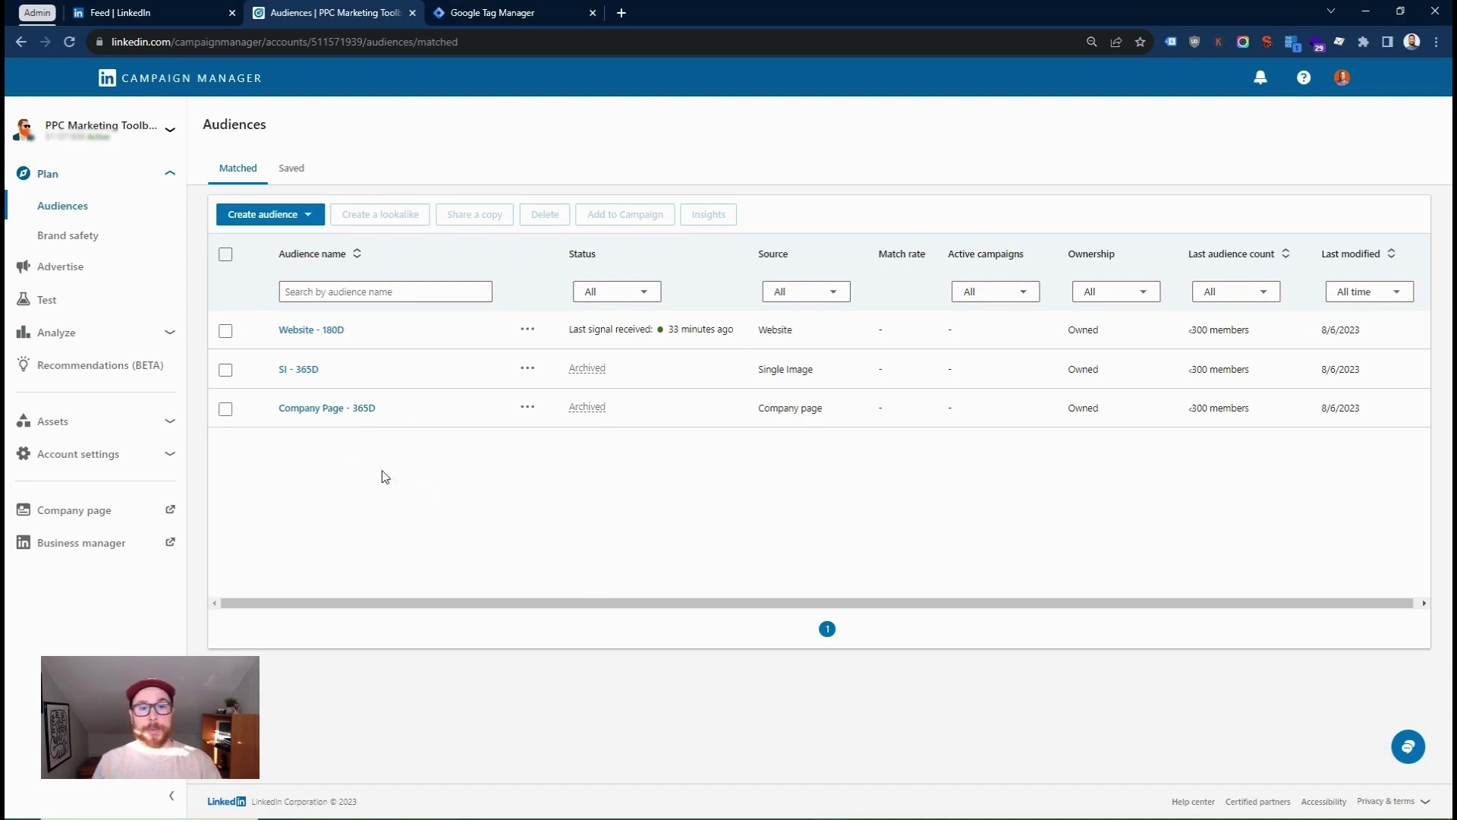
{"action": "left_click", "coordinate": [308, 217]}
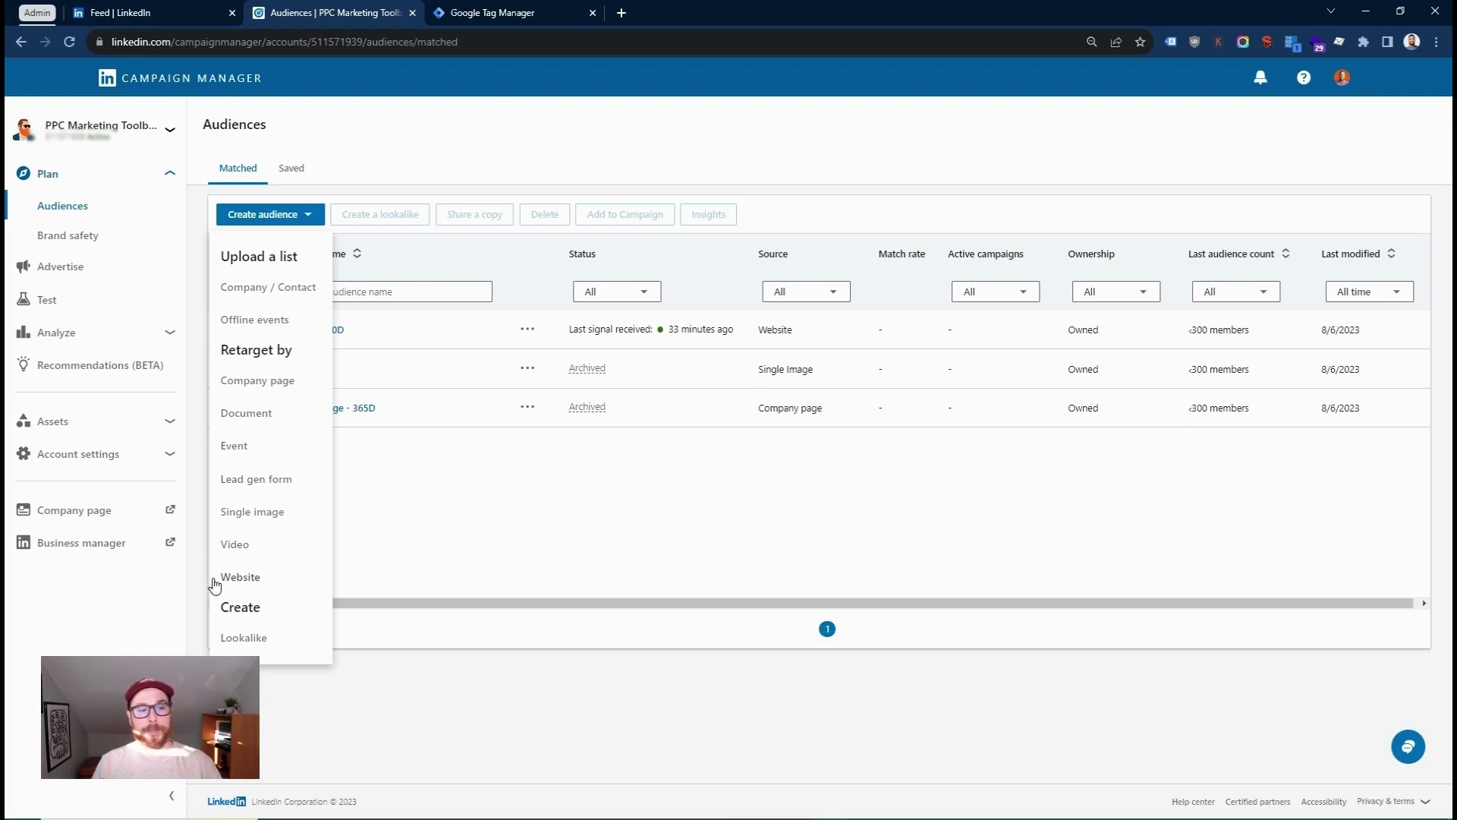
{"action": "left_click", "coordinate": [247, 578]}
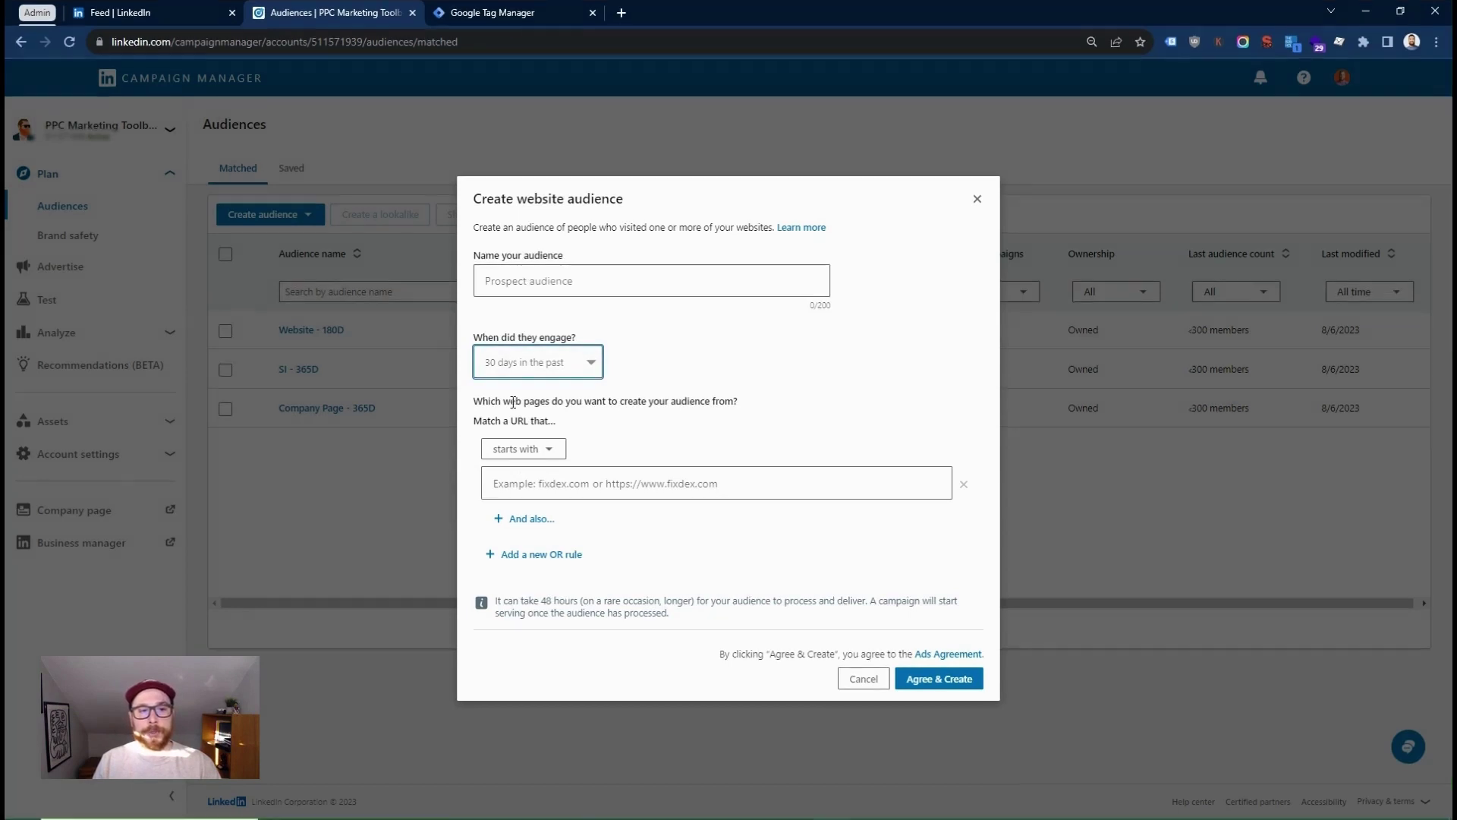
Name the website audience "All Website Visitors - 30D".
{"action": "left_click", "coordinate": [503, 281]}
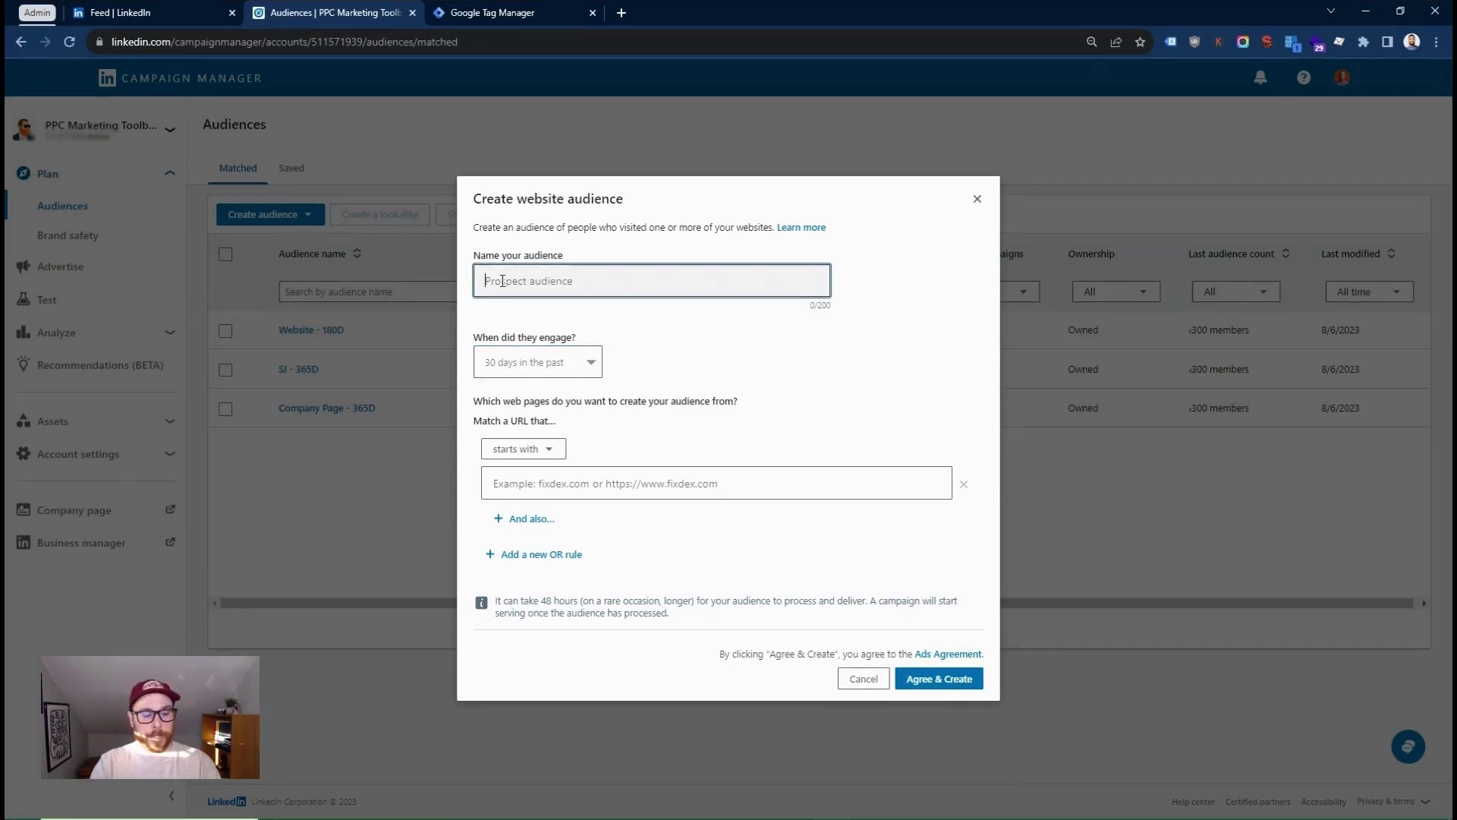
{"action": "type", "text": "AL -"}
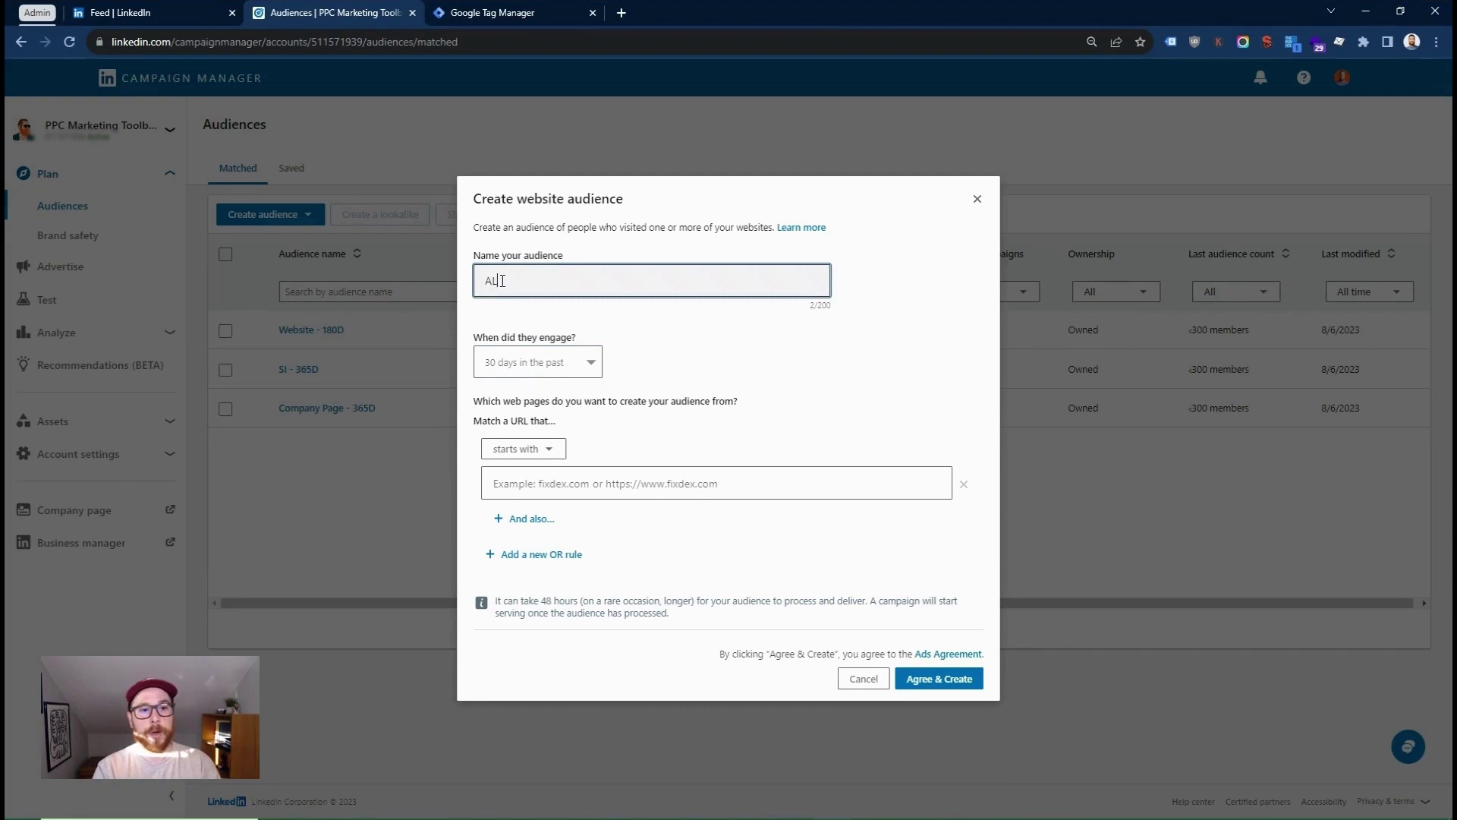
{"action": "key", "text": "BackSpace"}
{"action": "key", "text": "BackSpace"}
{"action": "key", "text": "BackSpace"}
{"action": "type", "text": "ll Website Vi"}
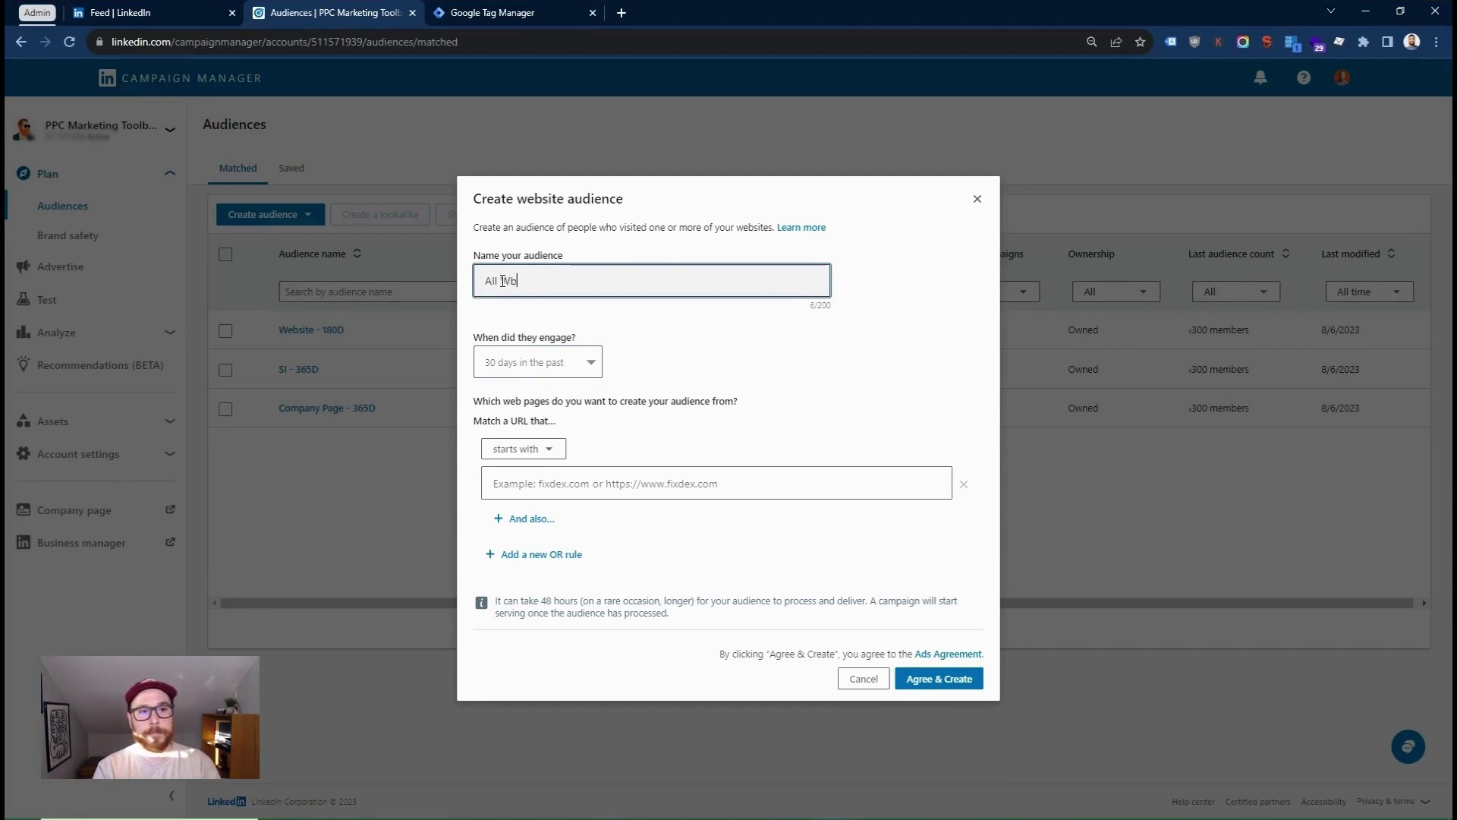
{"action": "type", "text": "sit"}
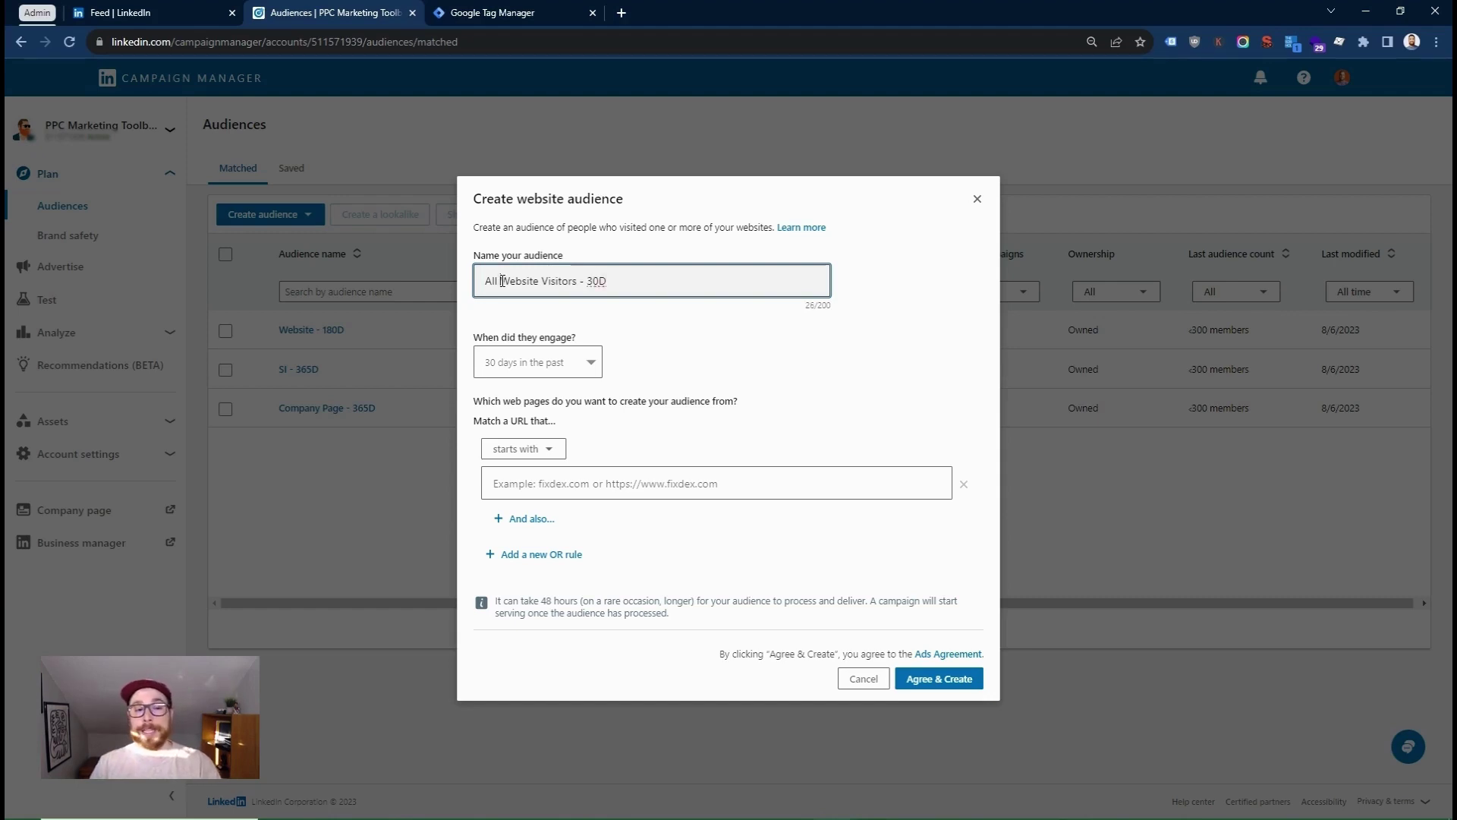
{"action": "triple_click", "coordinate": [501, 281]}
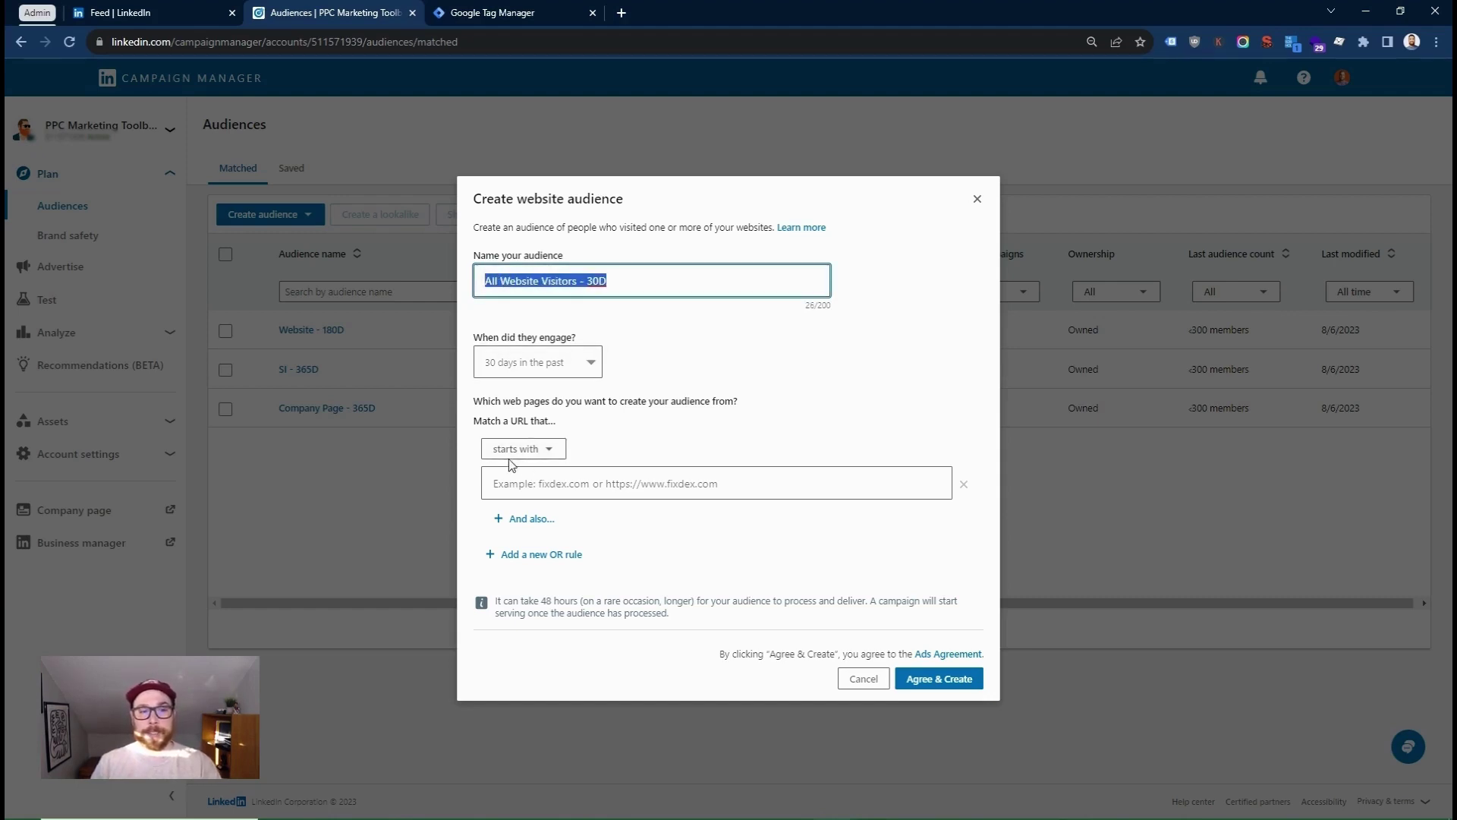
Set the audience's URL match condition to "contains".
{"action": "left_click", "coordinate": [553, 449]}
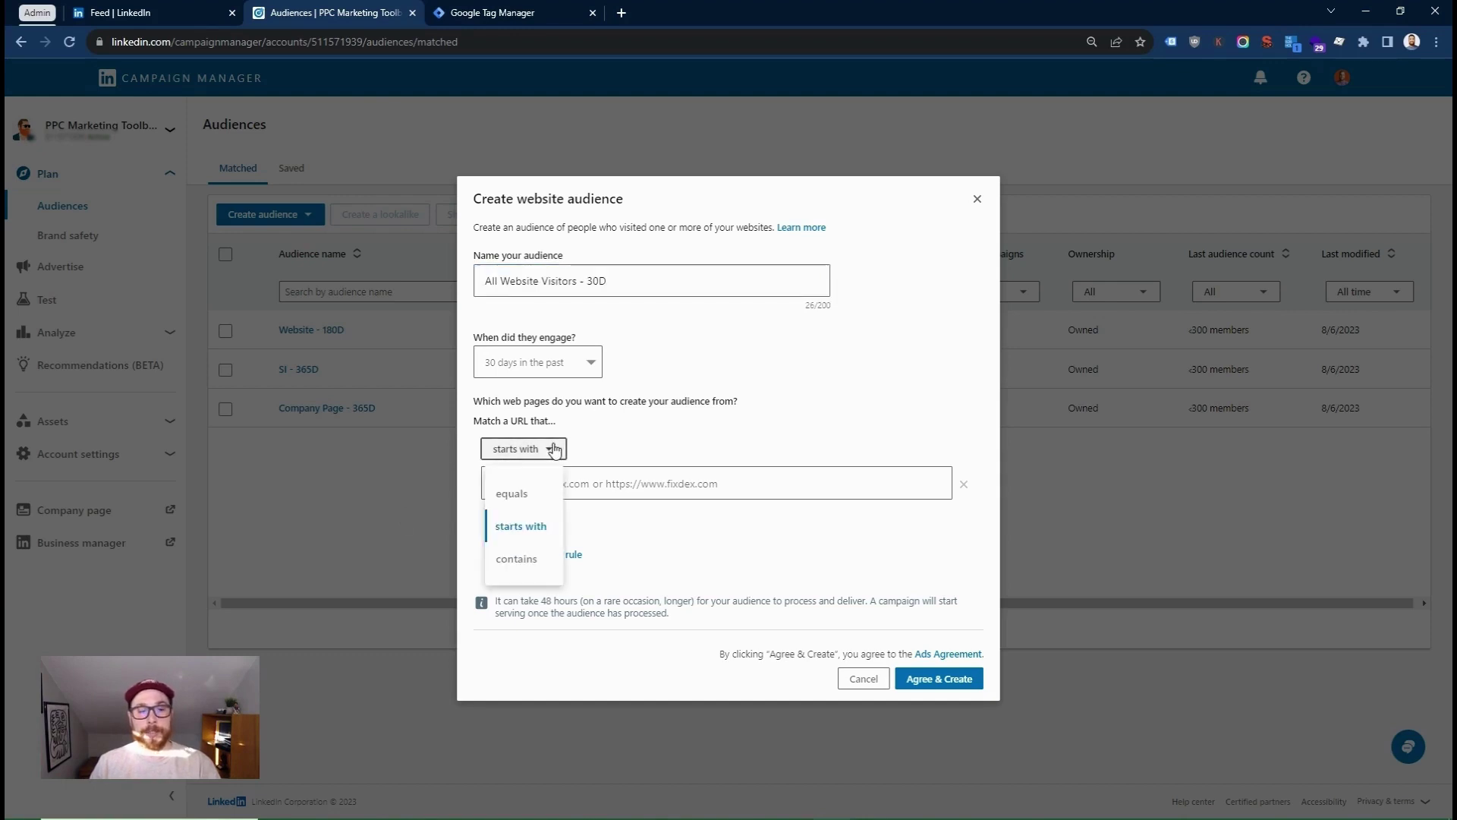
{"action": "left_click", "coordinate": [531, 558]}
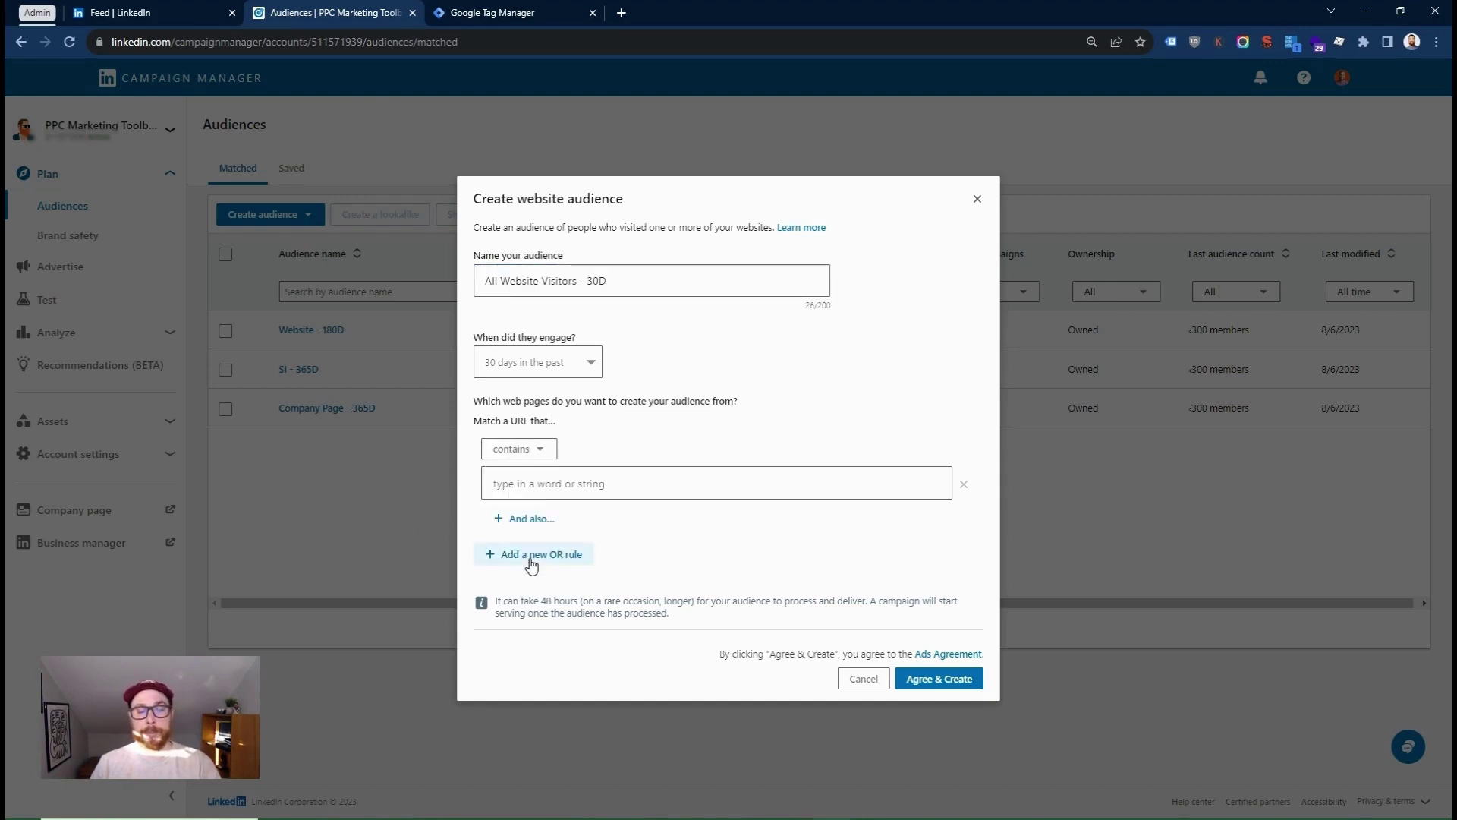
{"action": "left_click", "coordinate": [540, 492]}
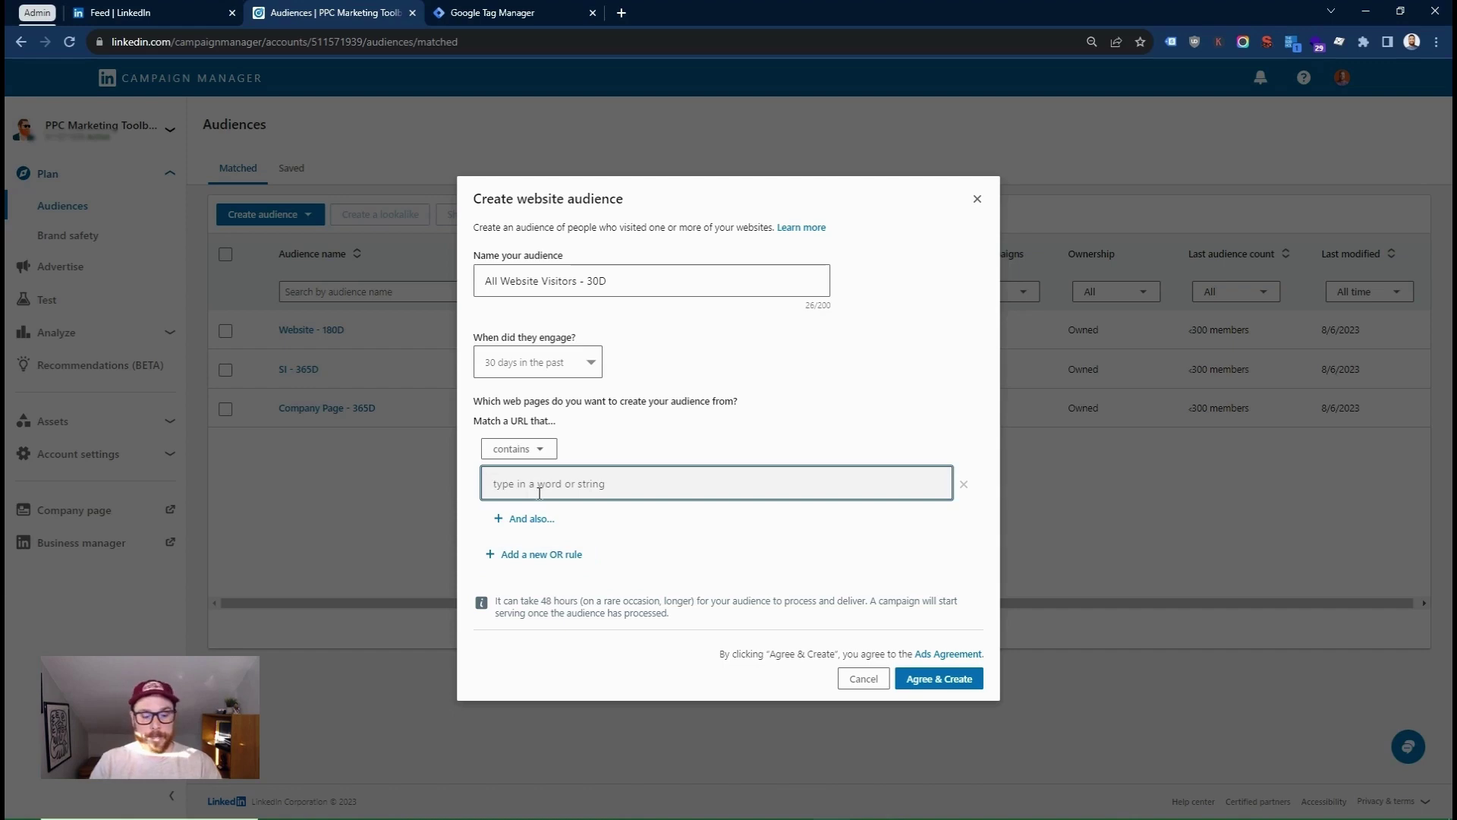
{"action": "type", "text": "/"}
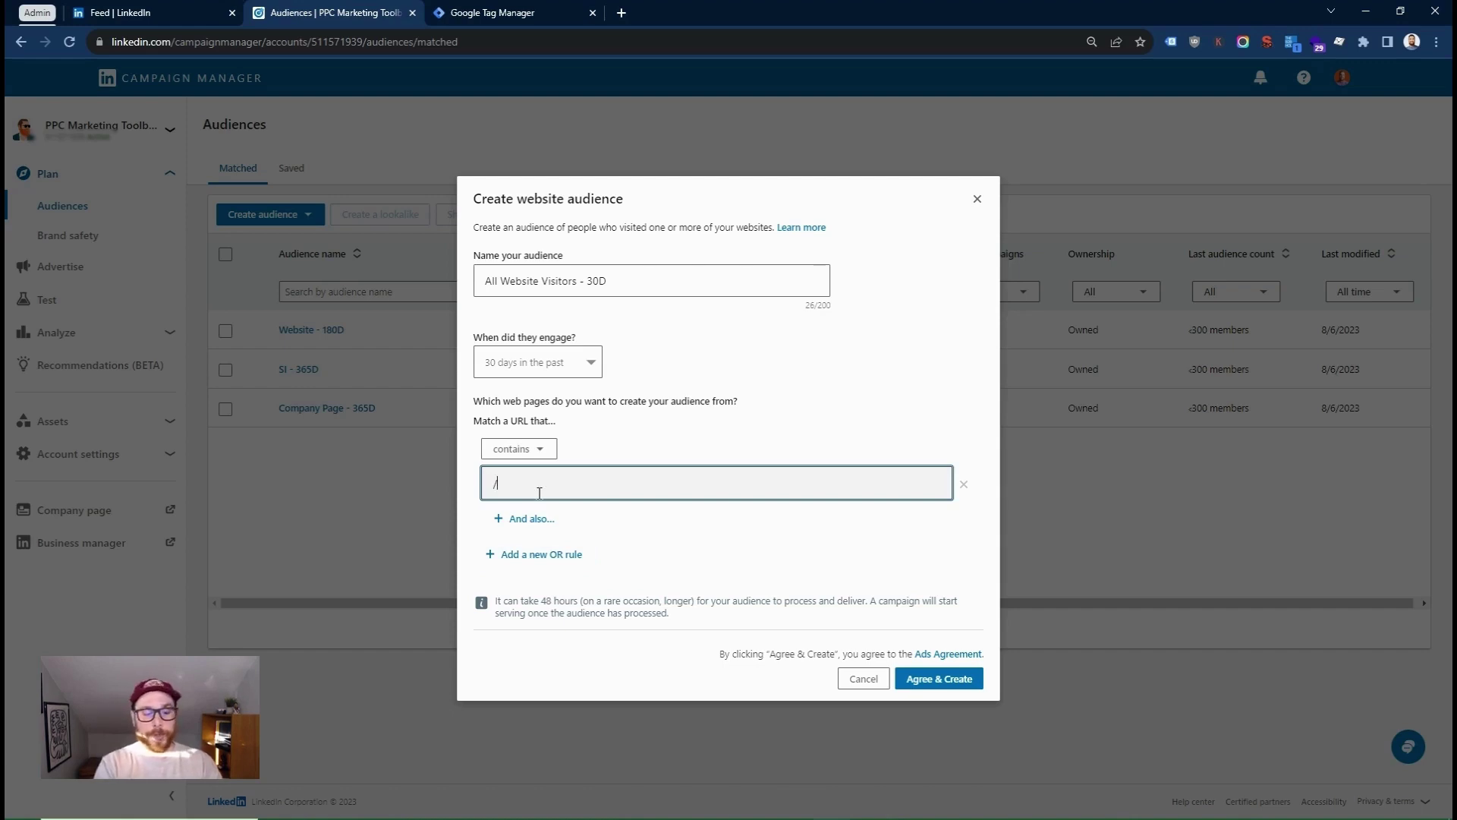
{"action": "key", "text": "BackSpace"}
{"action": "type", "text": "yourba"}
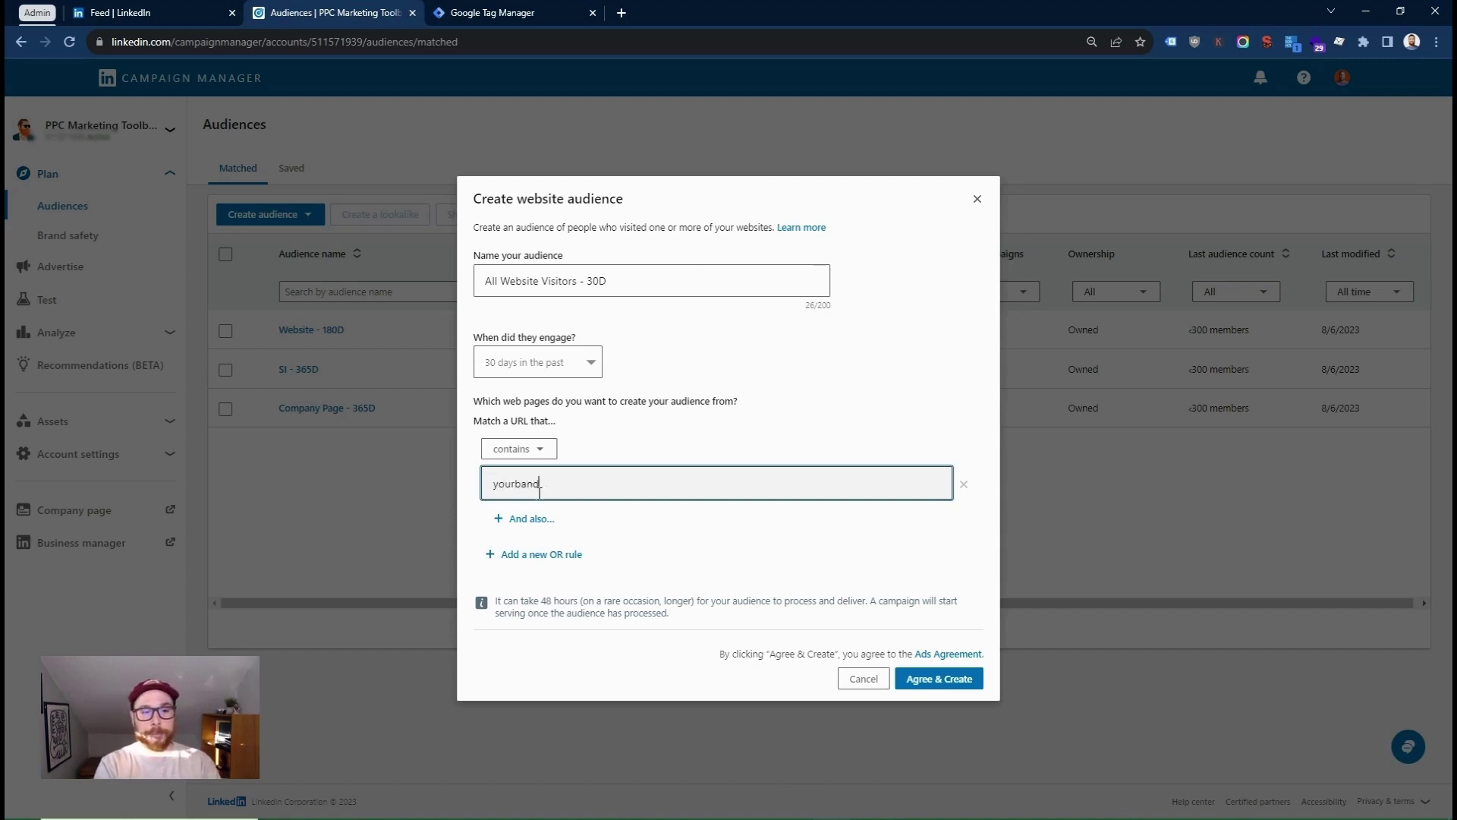
{"action": "key", "text": "BackSpace"}
{"action": "type", "text": "ra"}
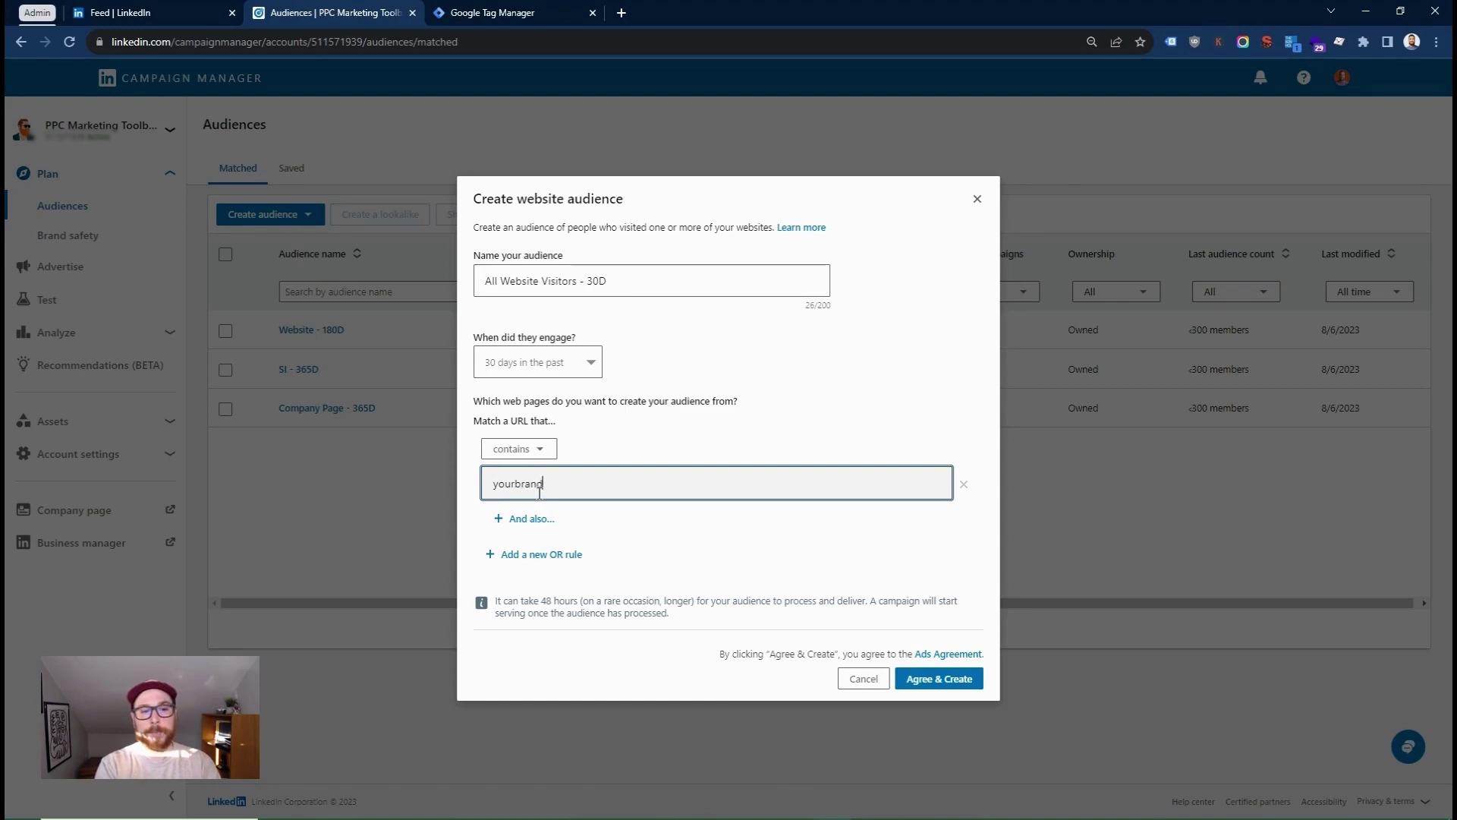
{"action": "key", "text": "BackSpace"}
{"action": "key", "text": "BackSpace"}
{"action": "key", "text": "BackSpace"}
{"action": "key", "text": "BackSpace"}
{"action": "key", "text": "BackSpace"}
{"action": "key", "text": "BackSpace"}
{"action": "key", "text": "BackSpace"}
{"action": "key", "text": "BackSpace"}
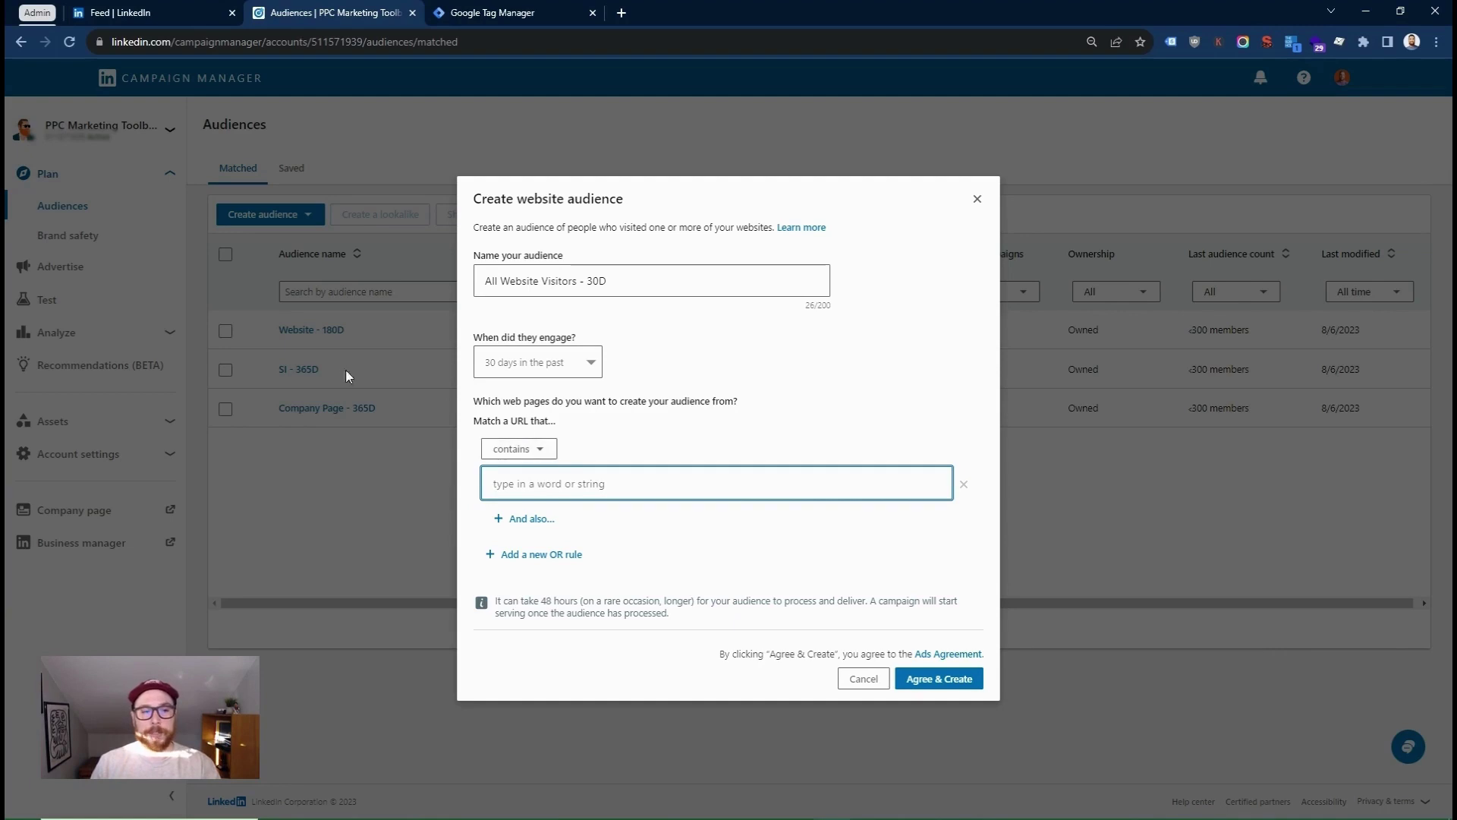
Change the audience name to "Product Page Visitors - 30D".
{"action": "triple_click", "coordinate": [562, 278]}
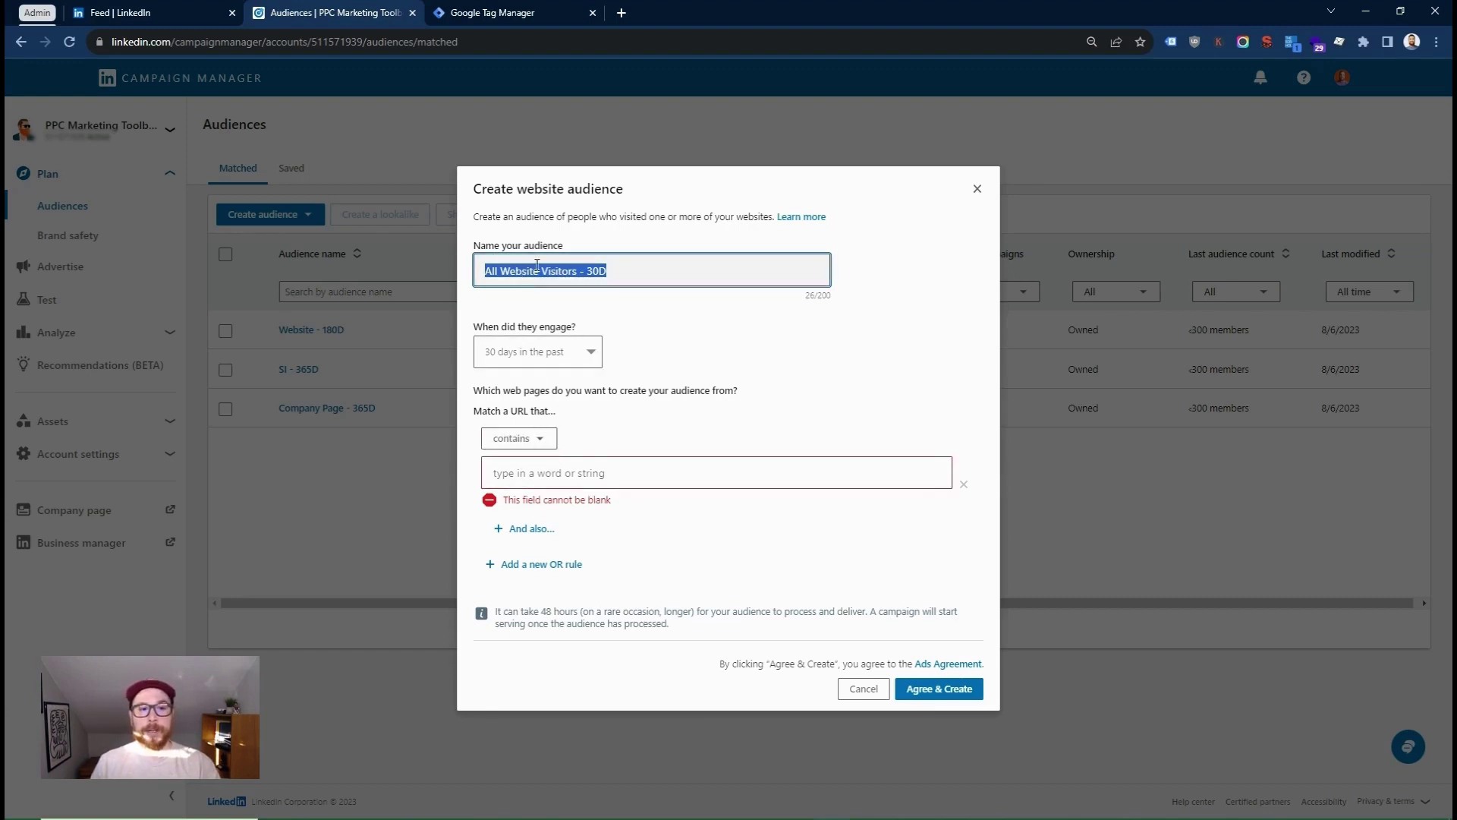
{"action": "left_click_drag", "start_coordinate": [578, 271], "coordinate": [355, 287]}
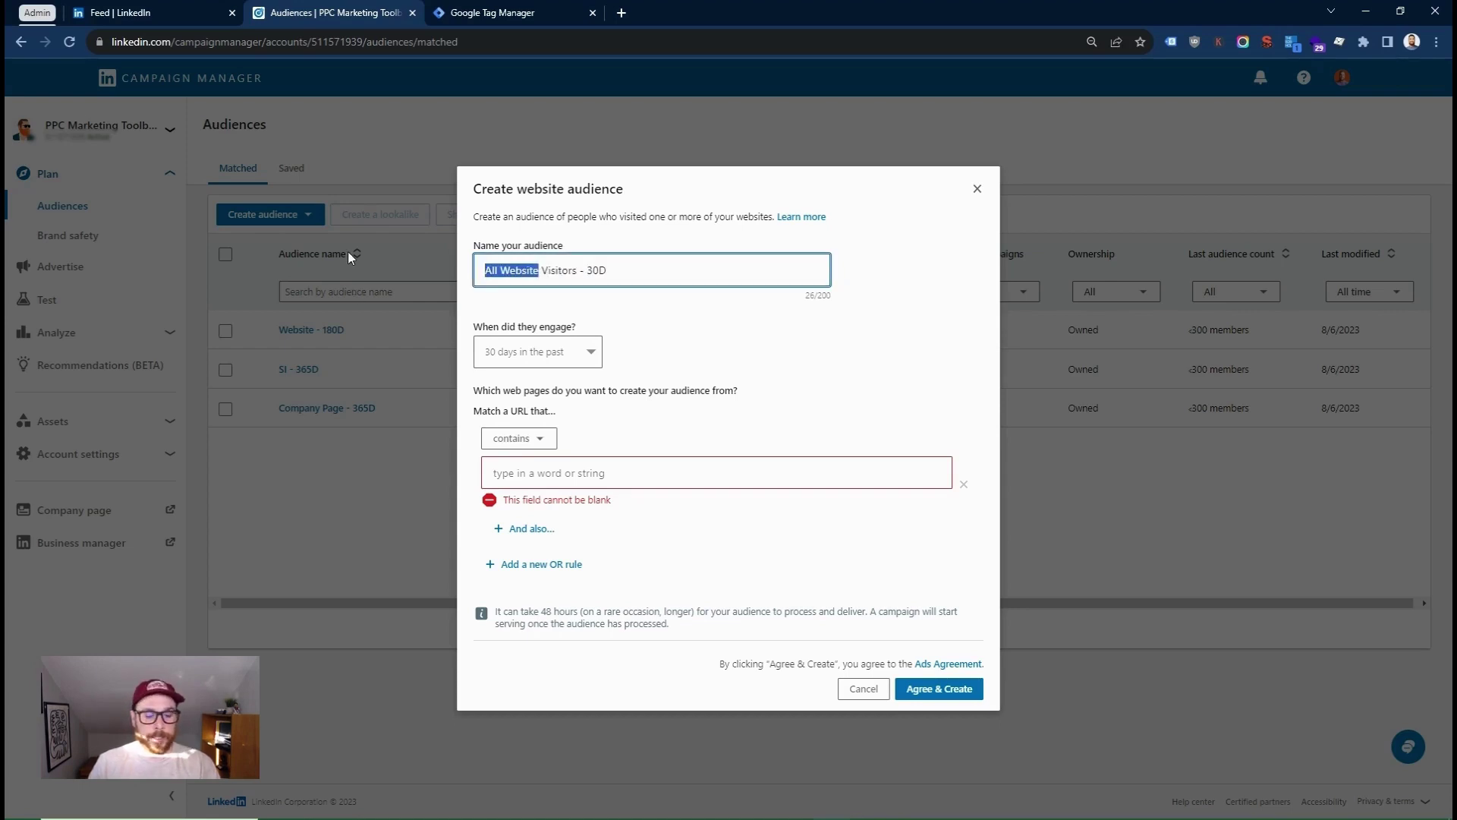
{"action": "type", "text": "Product Page"}
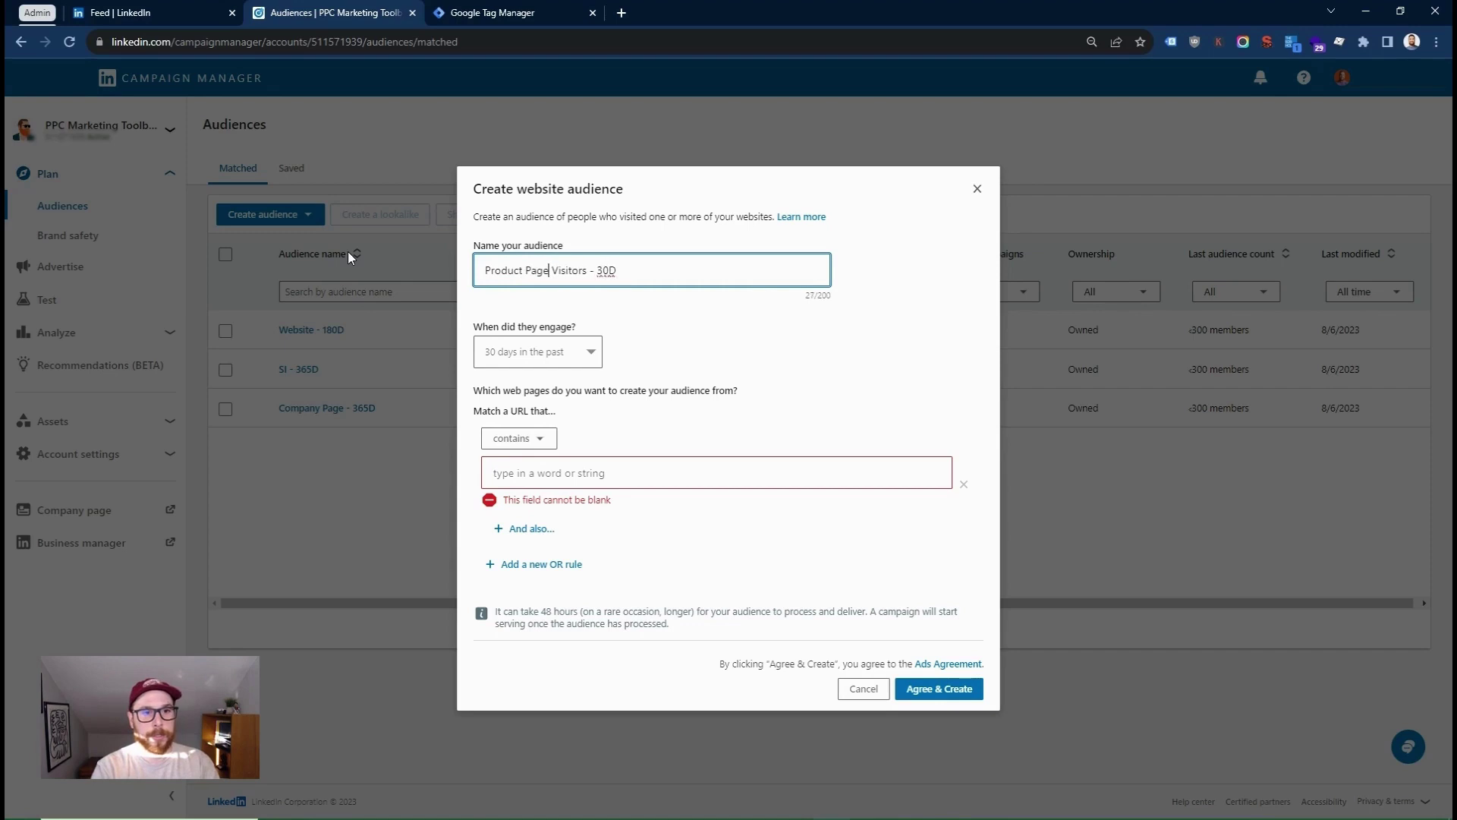
Enter "/product" as the text the URL must contain, then agree to the terms and create the audience.
{"action": "left_click", "coordinate": [496, 477]}
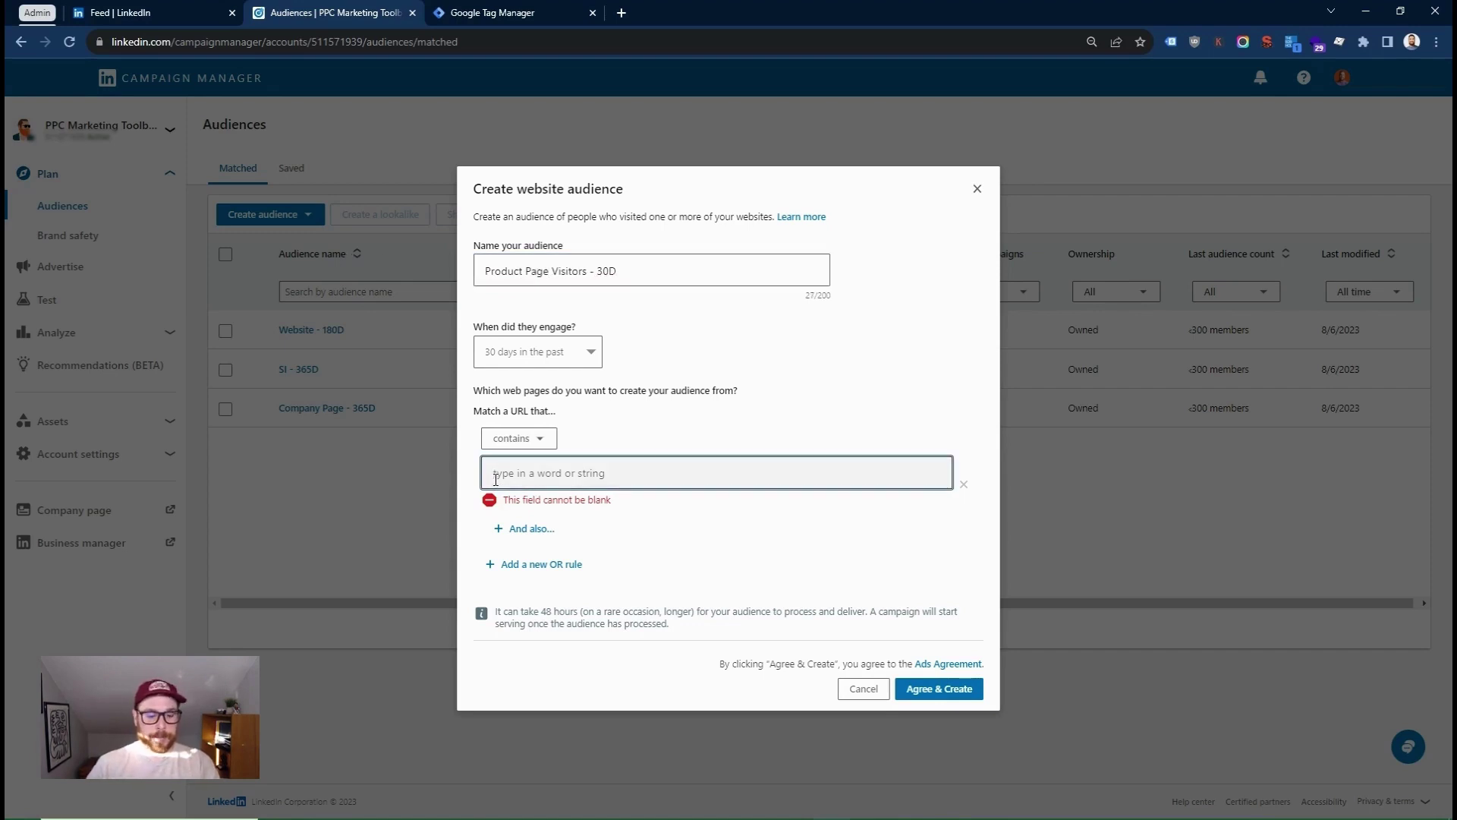
{"action": "type", "text": "/product"}
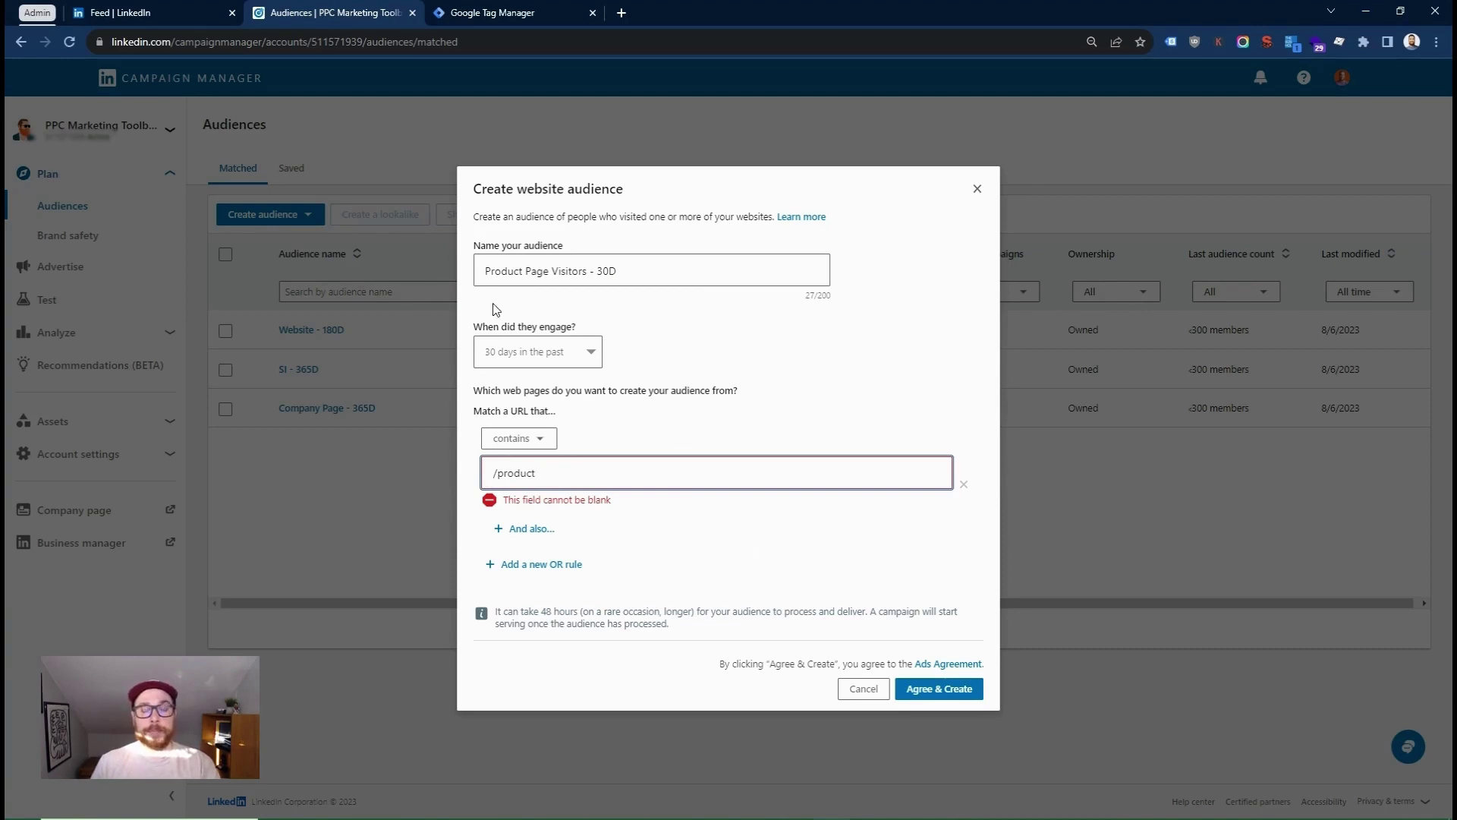
{"action": "double_click", "coordinate": [505, 270]}
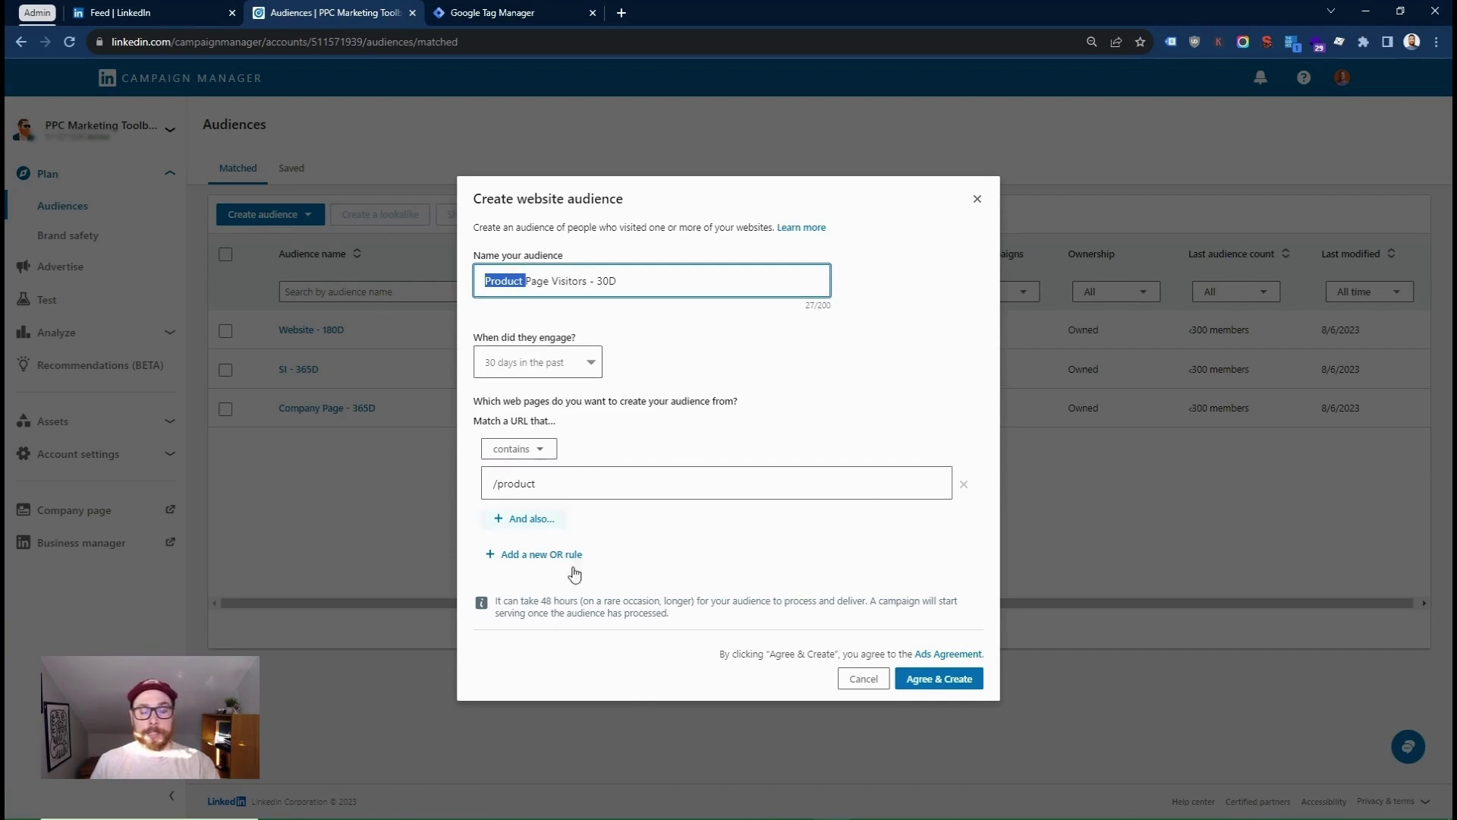
{"action": "left_click", "coordinate": [943, 682]}
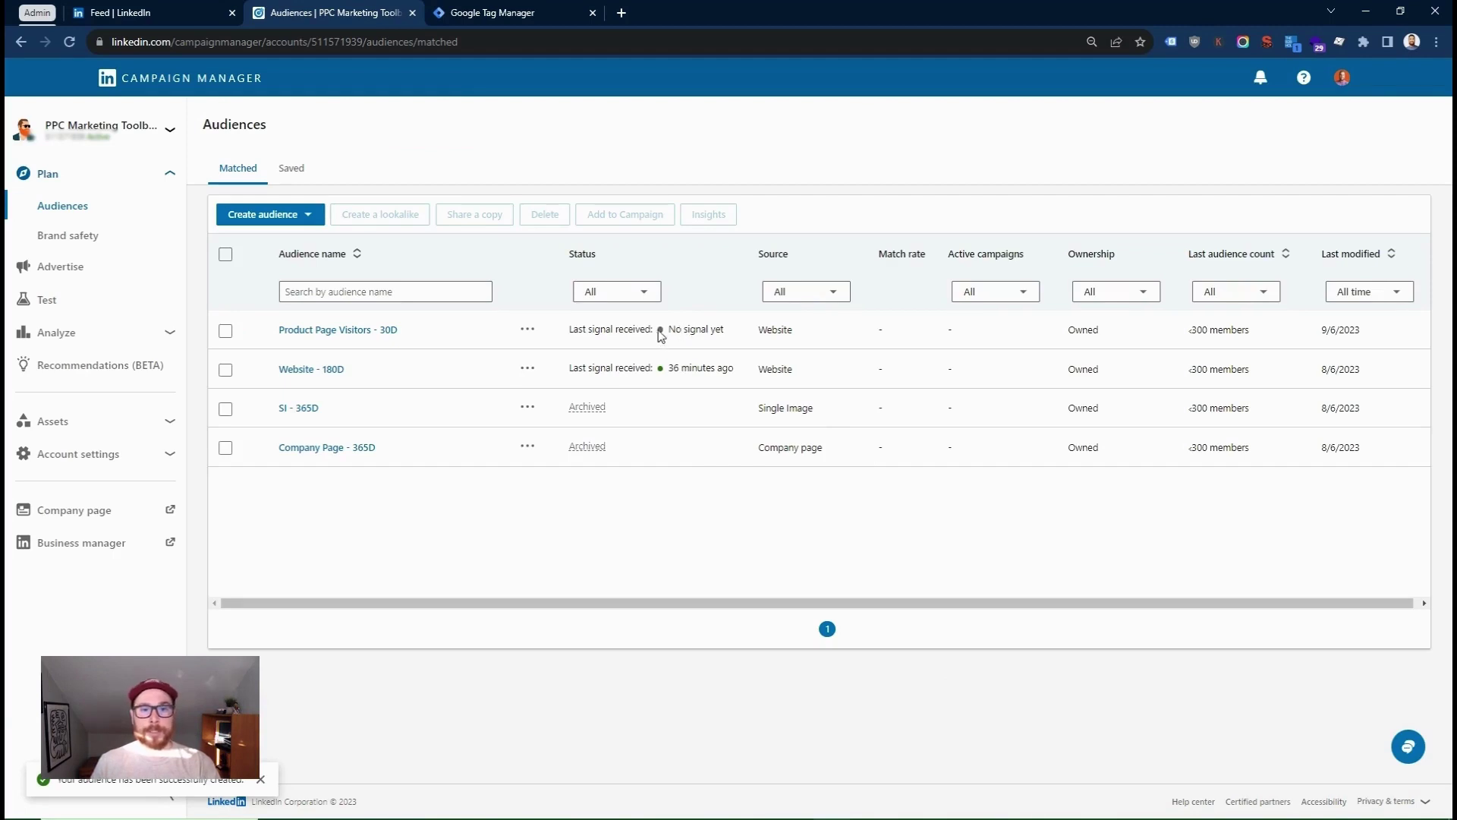
{"action": "left_click_drag", "start_coordinate": [674, 331], "coordinate": [659, 343]}
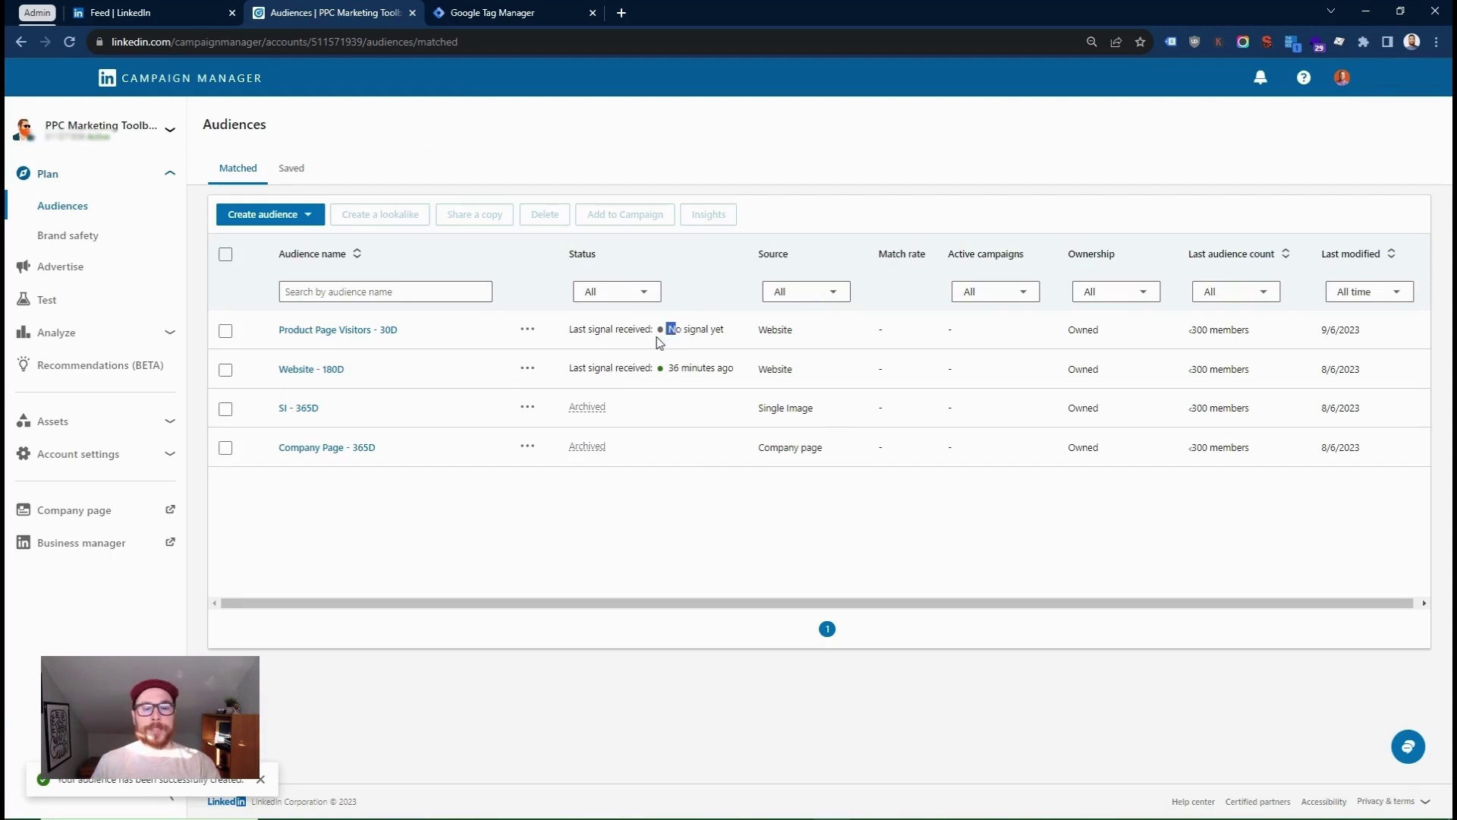